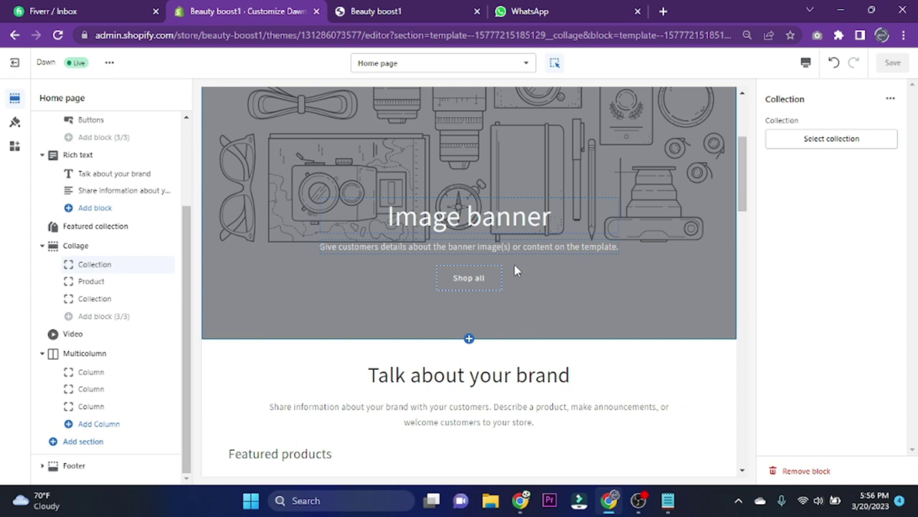
# Look over the home page preview from the header and image banner down to the featured products and collage.
pyautogui.scroll(3, 357, 316)
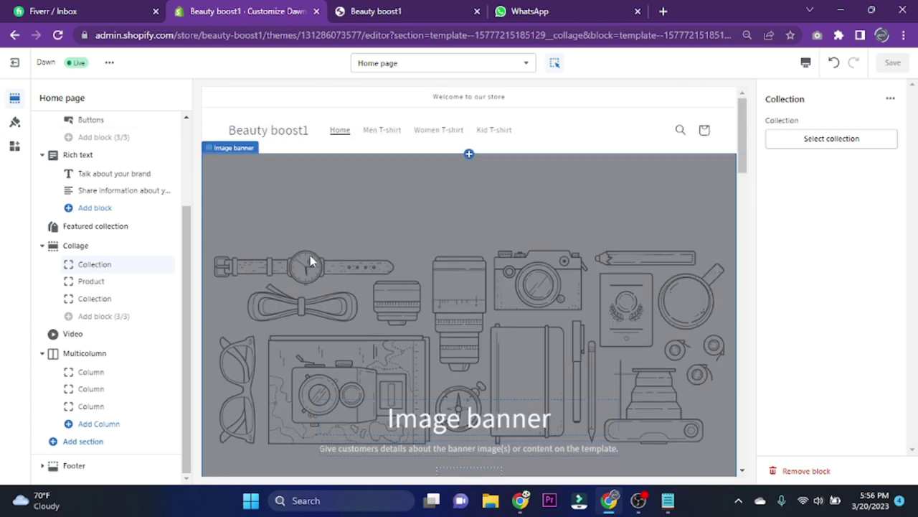
pyautogui.scroll(-1, 421, 253)
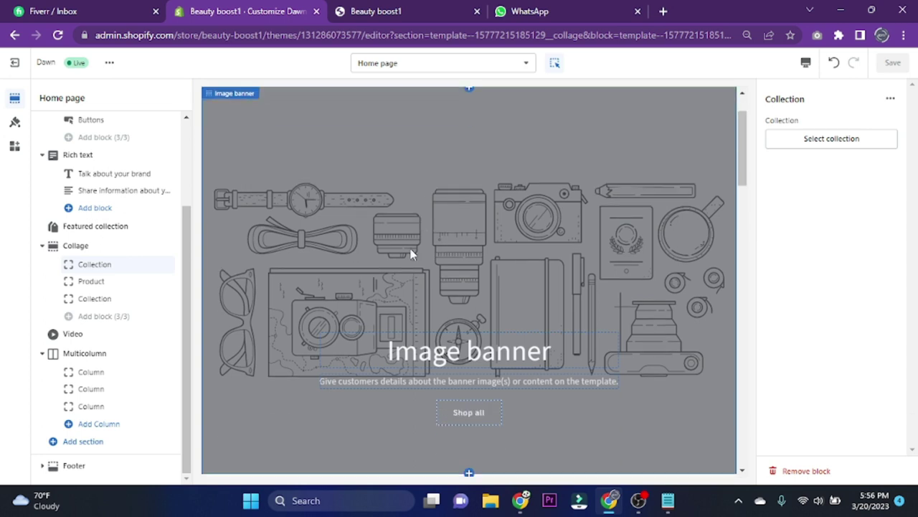
pyautogui.scroll(-4, 434, 265)
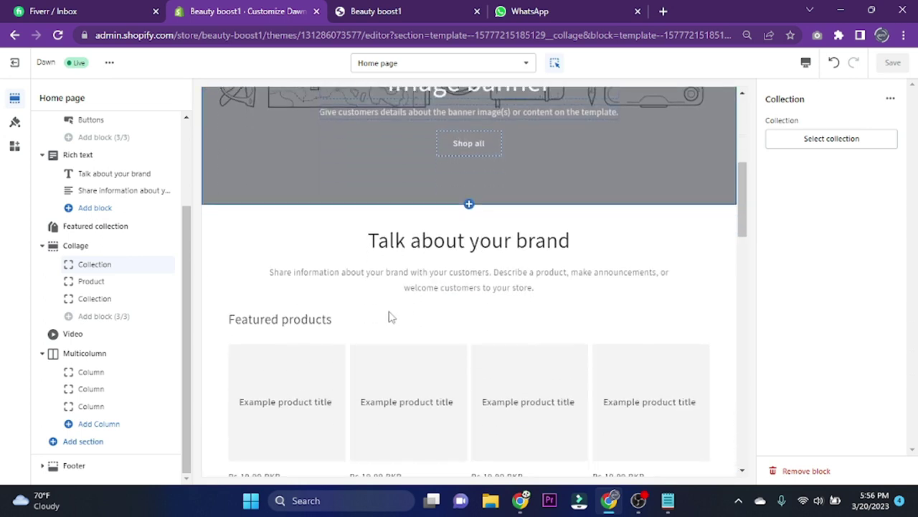
pyautogui.scroll(-1, 496, 244)
pyautogui.scroll(-1, 422, 287)
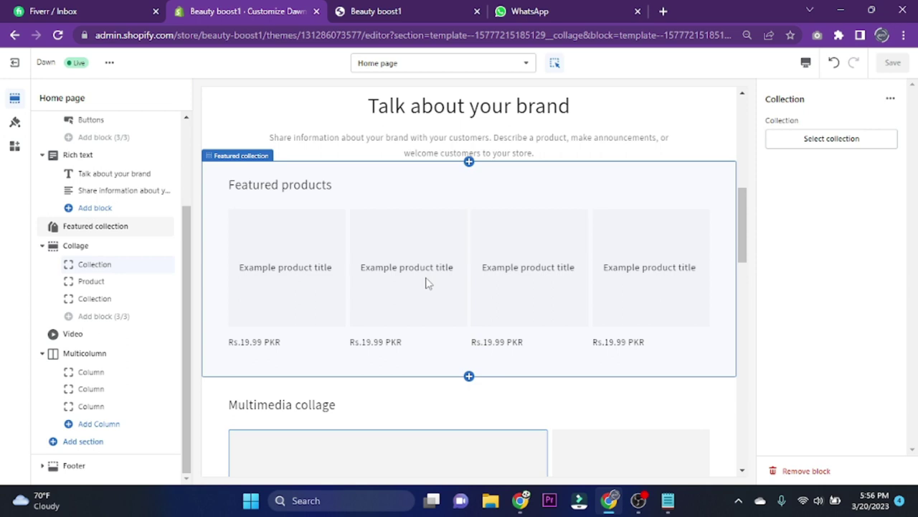
pyautogui.scroll(5, 389, 283)
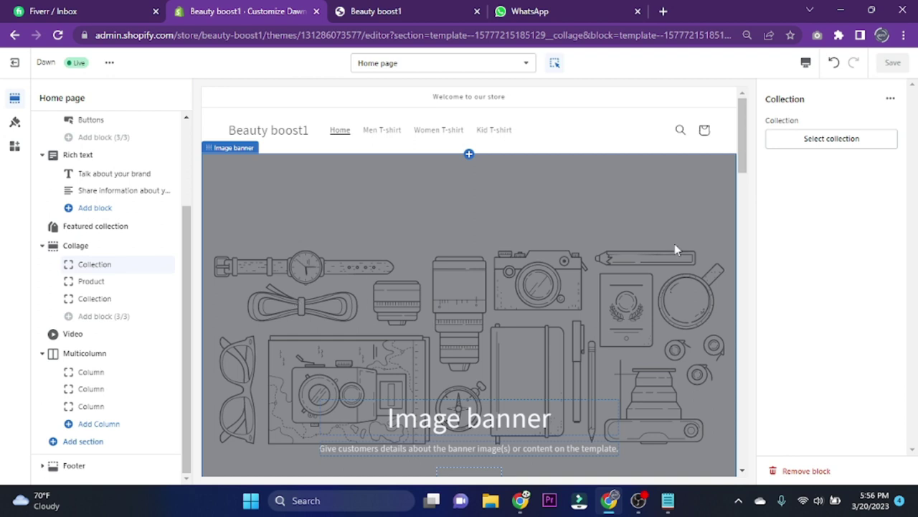
# Upload the hero 1 picture and set it as the first image of the image banner section.
pyautogui.scroll(3, 129, 267)
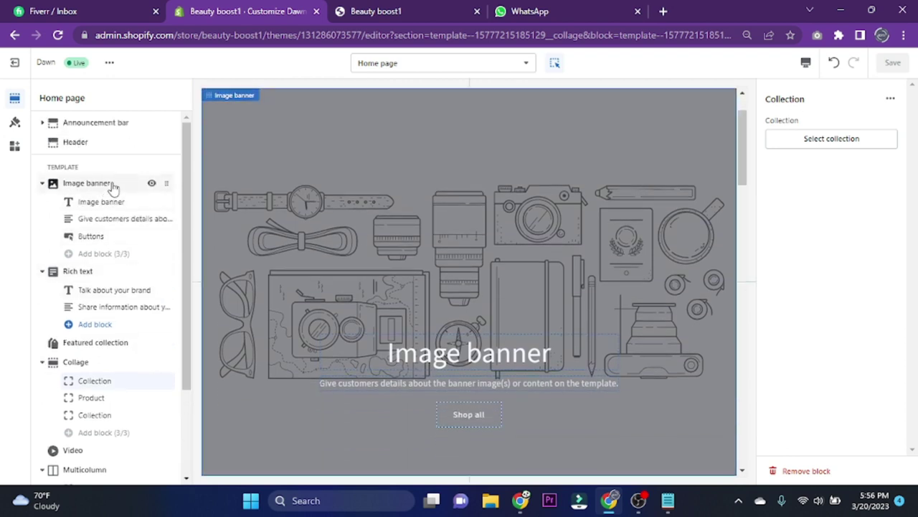
pyautogui.click(113, 184)
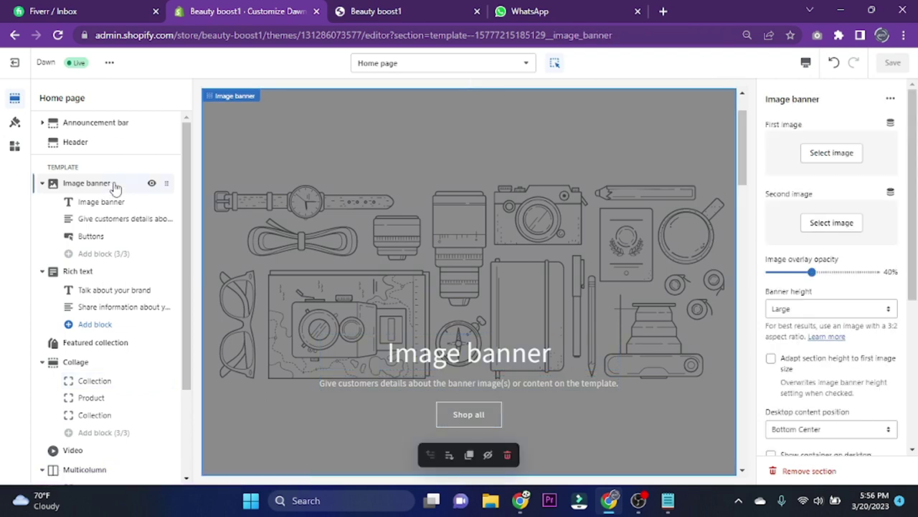
pyautogui.click(832, 155)
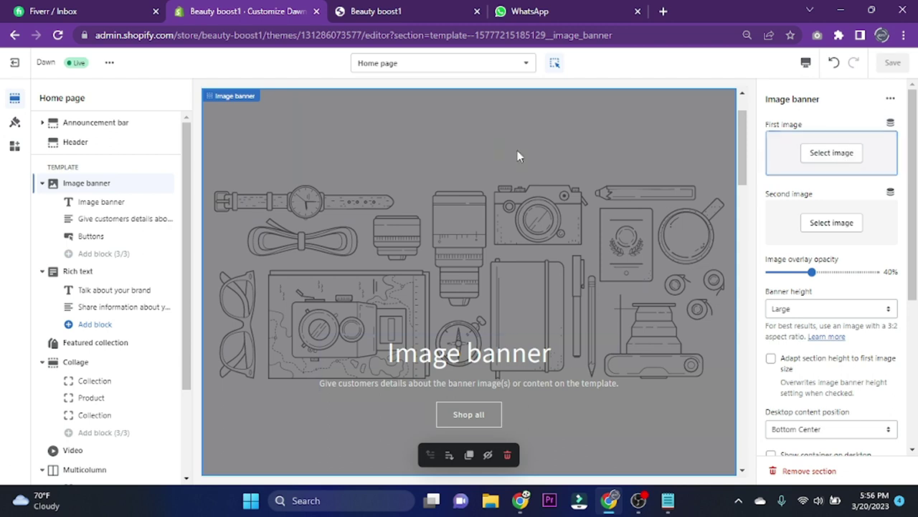
pyautogui.click(832, 154)
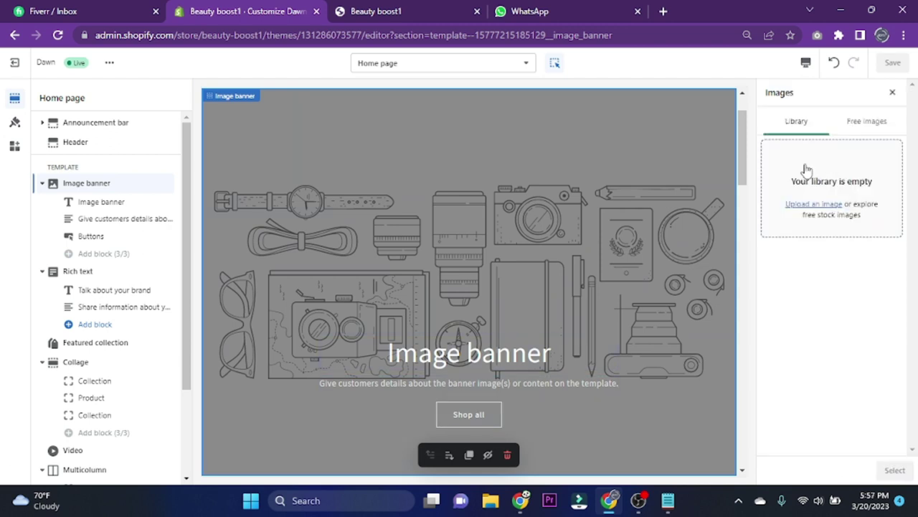
pyautogui.click(825, 245)
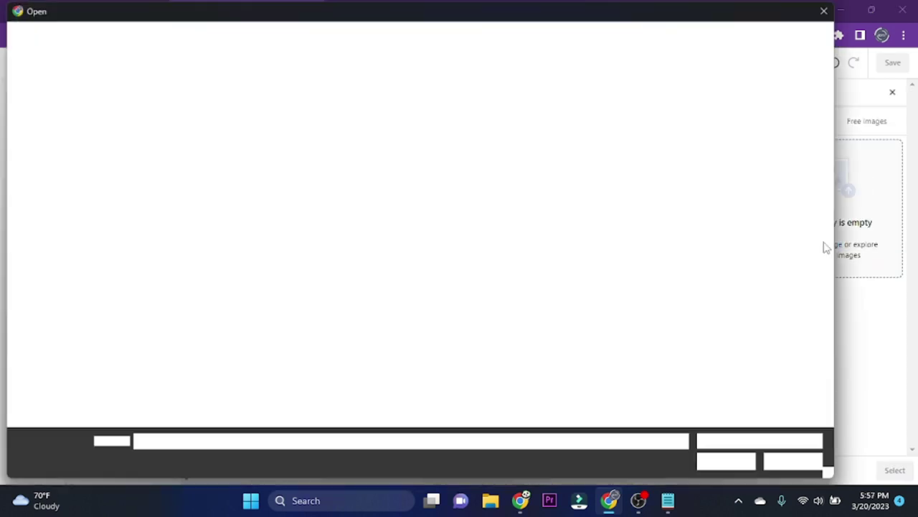
pyautogui.doubleClick(163, 228)
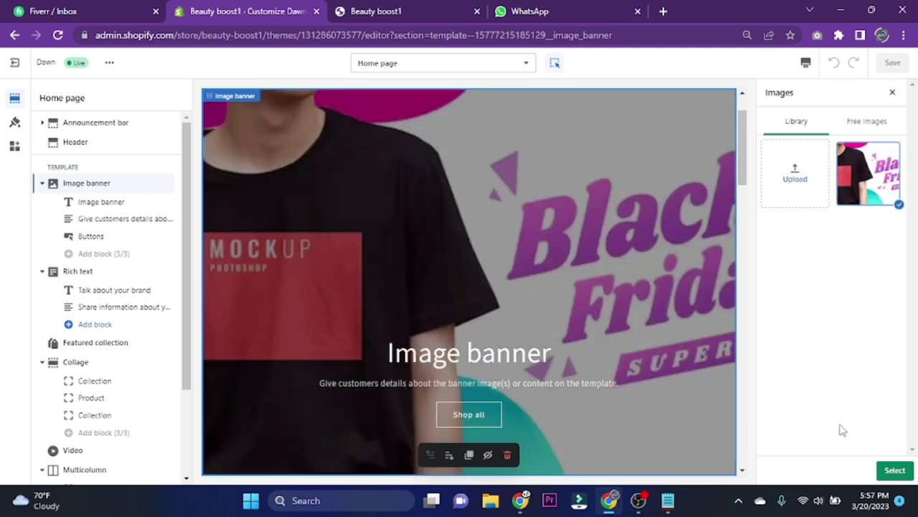
pyautogui.click(896, 471)
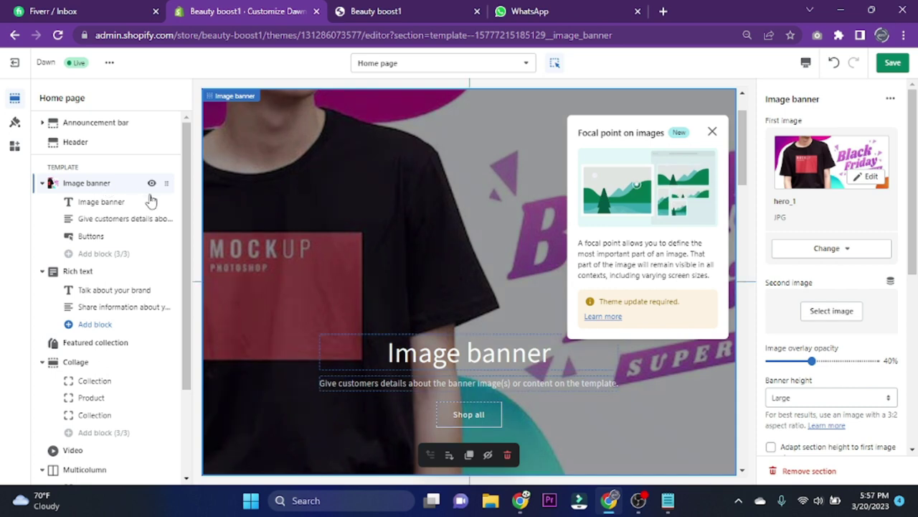
pyautogui.click(712, 132)
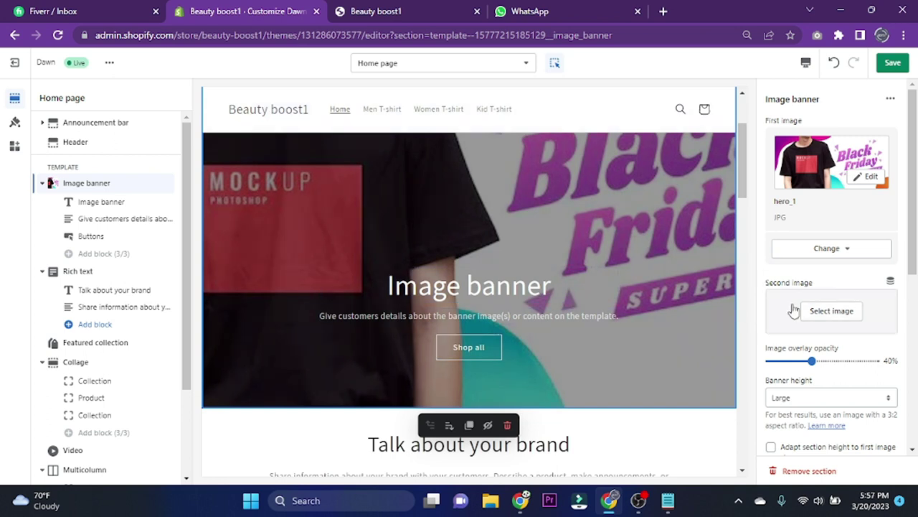
# Upload the hero 2 picture from the Desktop as the image banner's second image.
pyautogui.click(821, 312)
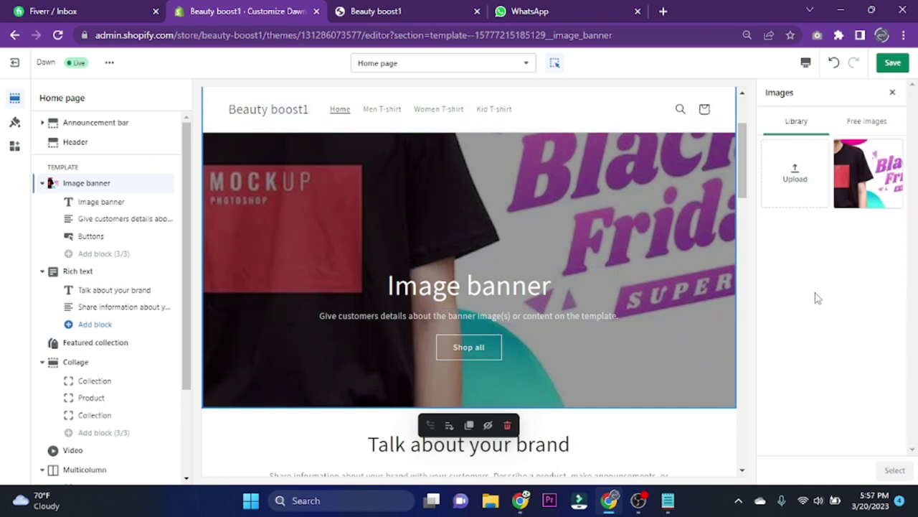
pyautogui.click(796, 175)
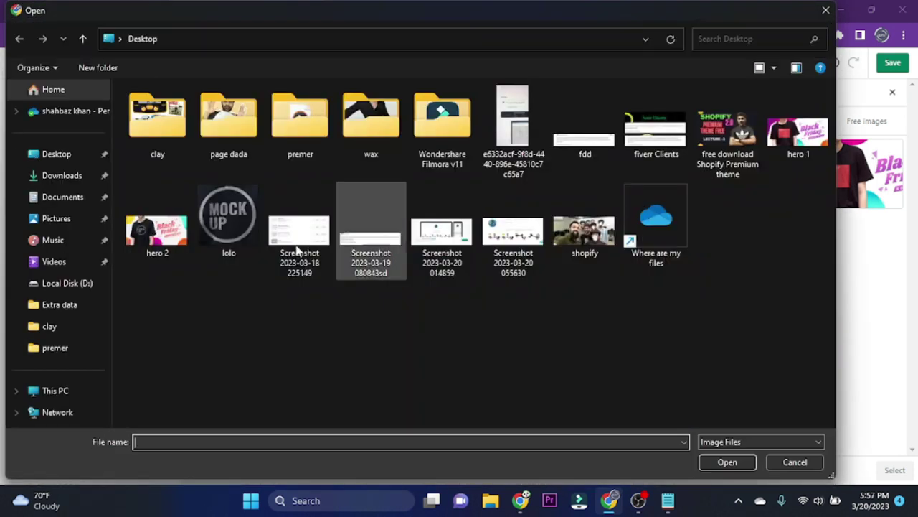
pyautogui.doubleClick(165, 244)
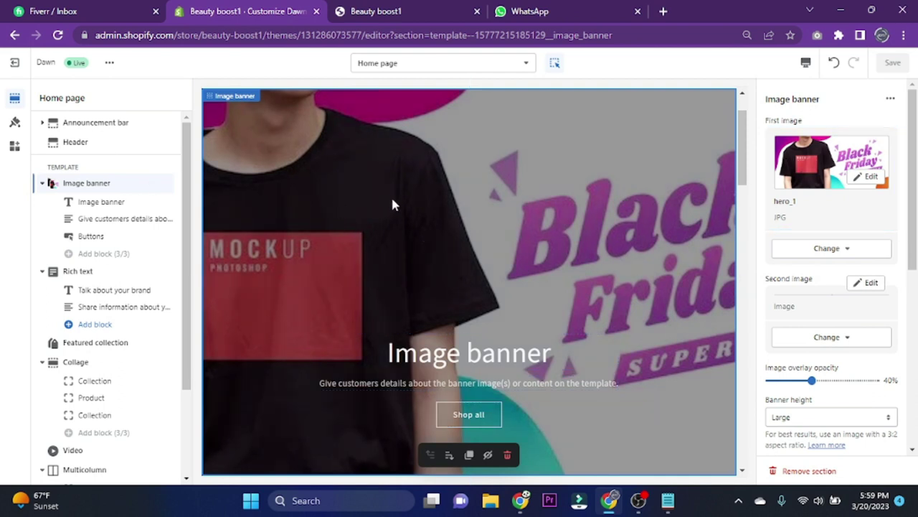
# Try adding "gf" to the end of the image banner's heading text and remove it again.
pyautogui.scroll(-1, 389, 266)
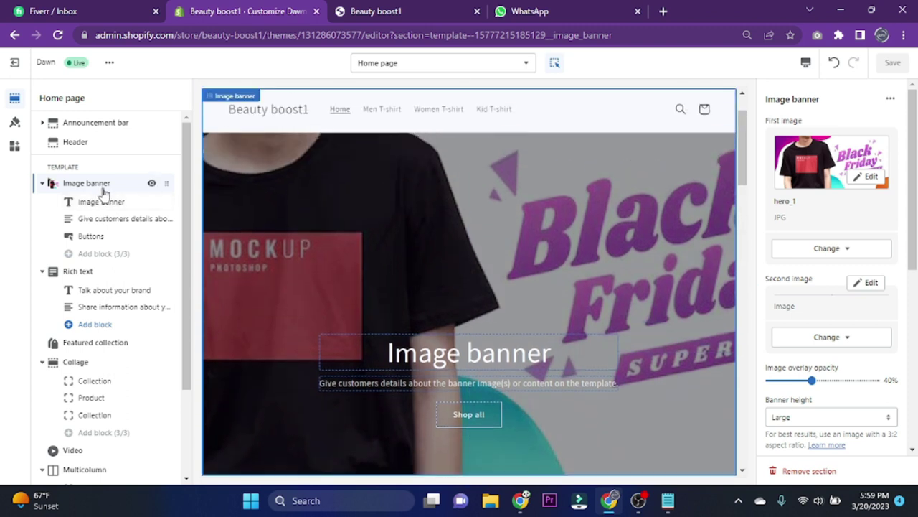
pyautogui.click(104, 203)
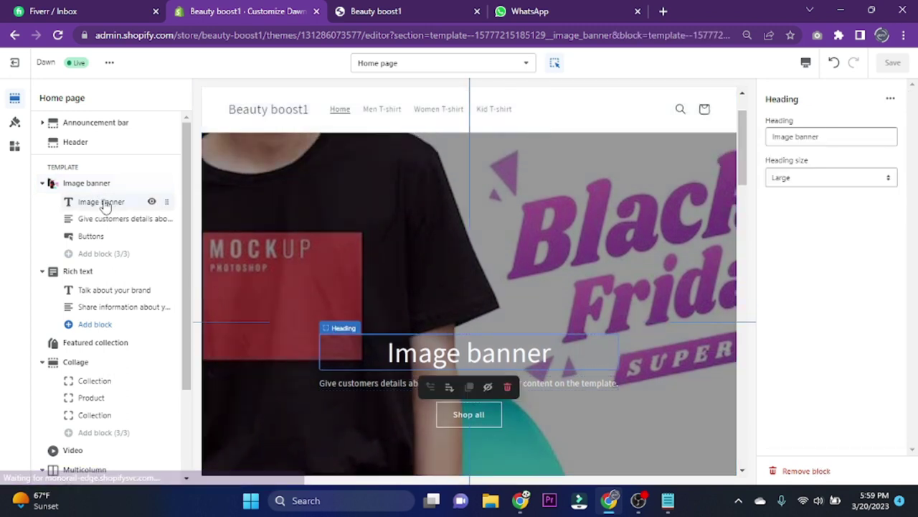
pyautogui.doubleClick(805, 139)
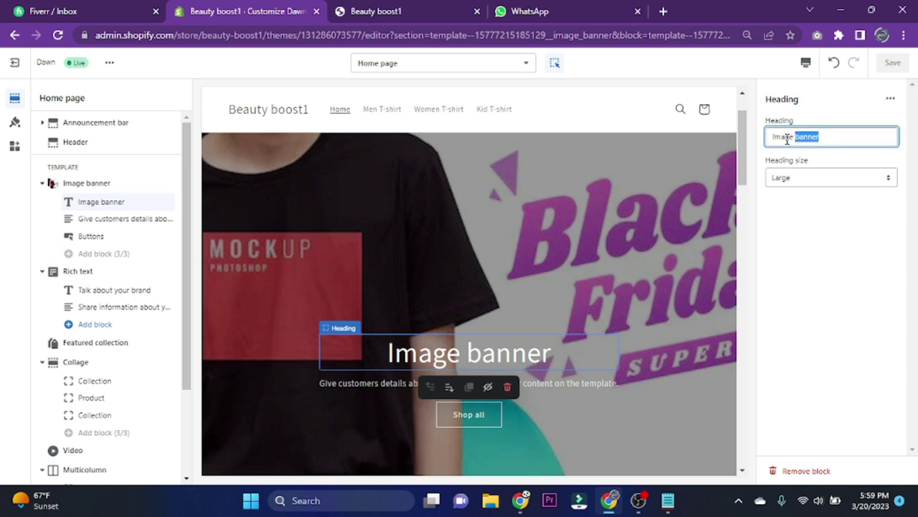
pyautogui.click(832, 136)
pyautogui.write('gf')
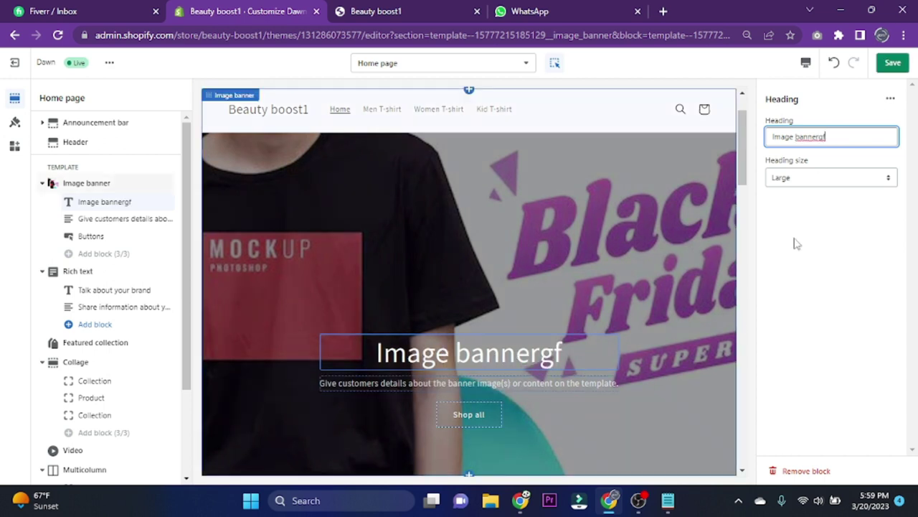
pyautogui.press('BackSpace')
pyautogui.press('BackSpace')
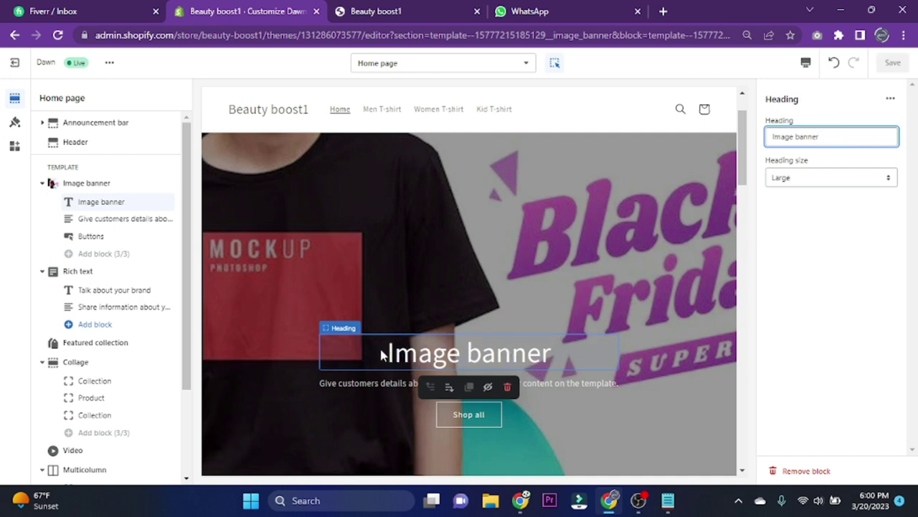
# View the settings of the image banner's description text and of its buttons block.
pyautogui.click(359, 388)
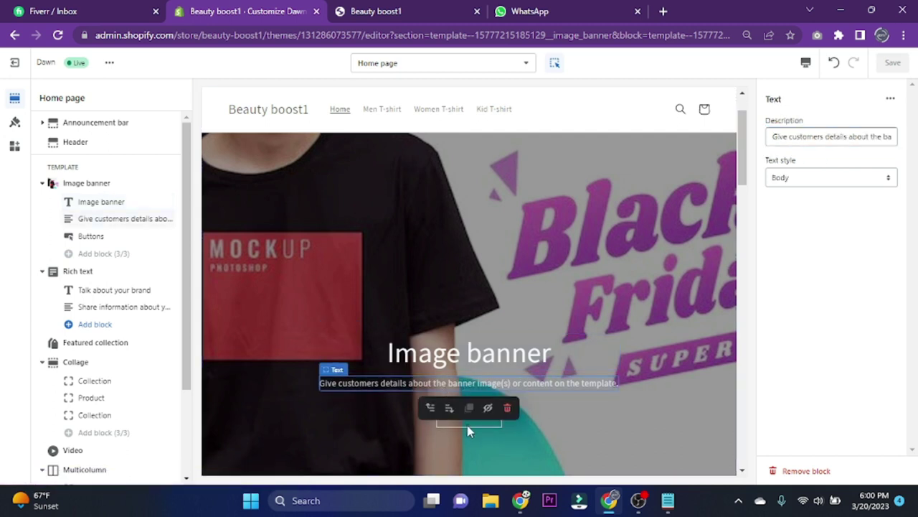
pyautogui.click(113, 237)
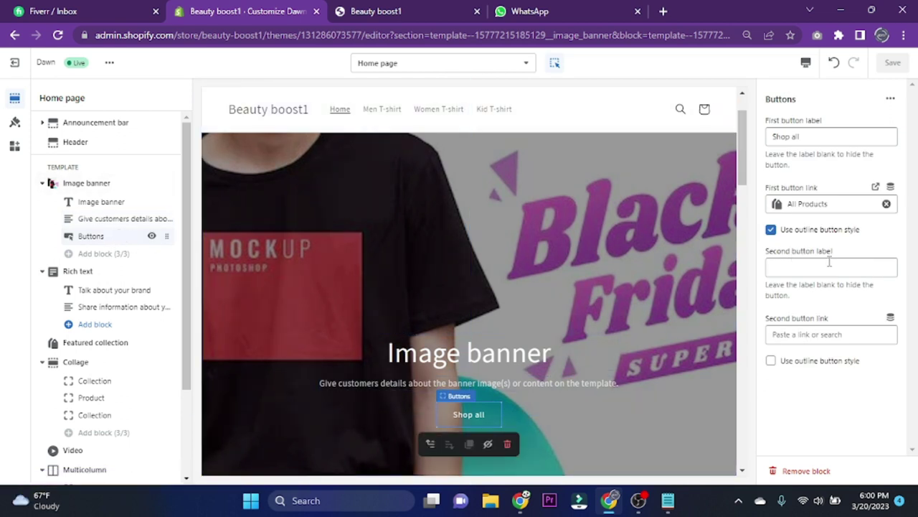
pyautogui.scroll(-2, 445, 304)
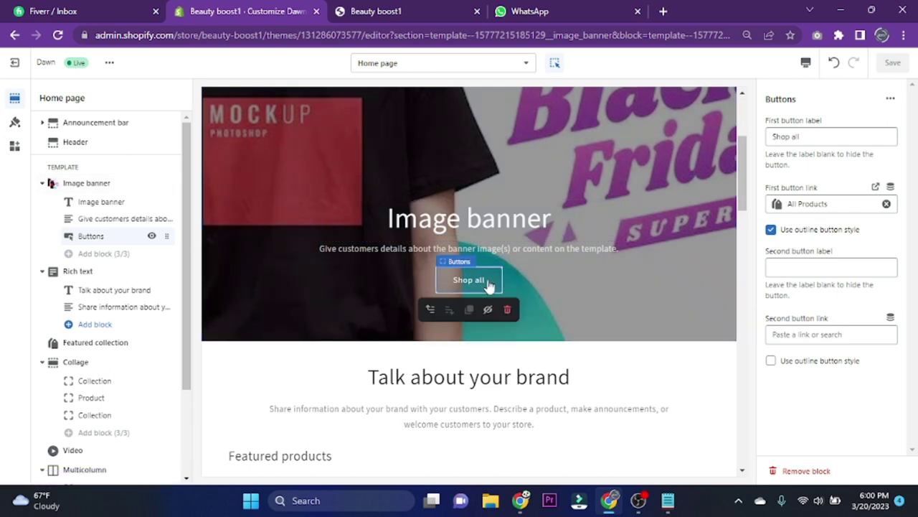
# Try adding "gf" to the banner's first button label and remove it again.
pyautogui.tripleClick(811, 139)
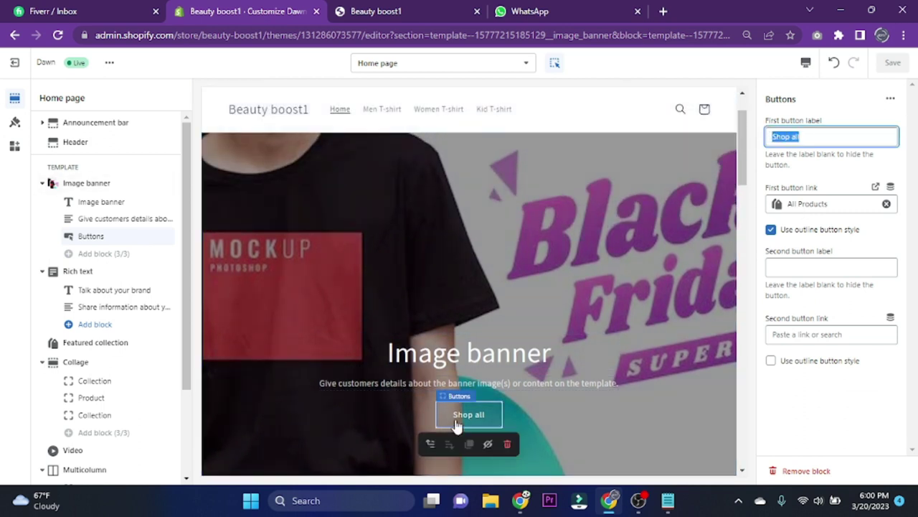
pyautogui.click(806, 139)
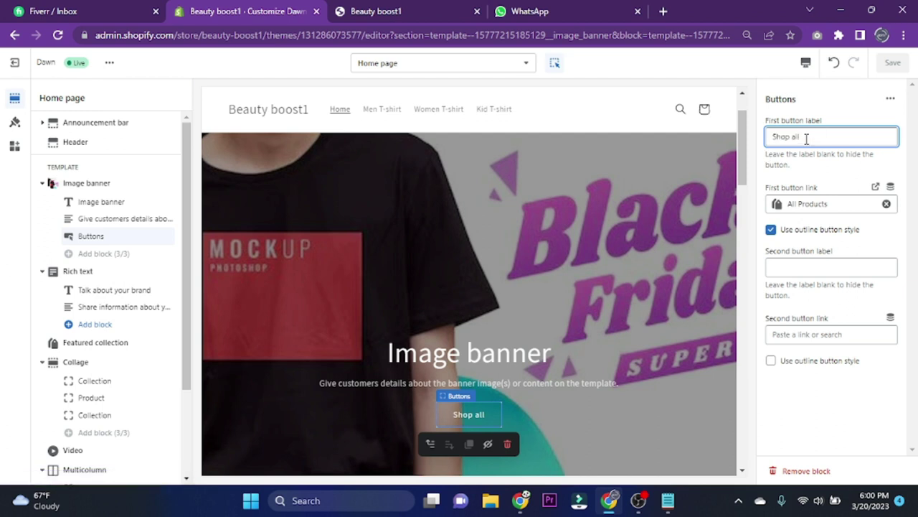
pyautogui.write('gf')
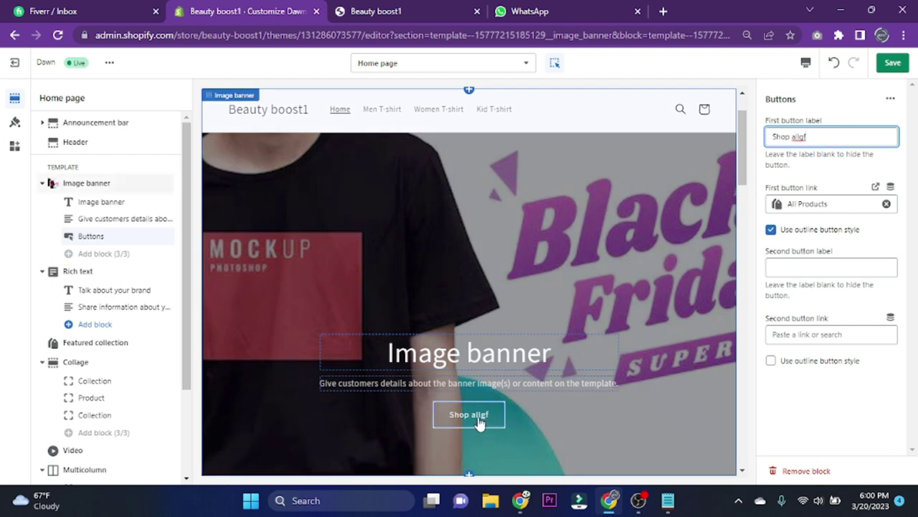
pyautogui.press('BackSpace')
pyautogui.press('BackSpace')
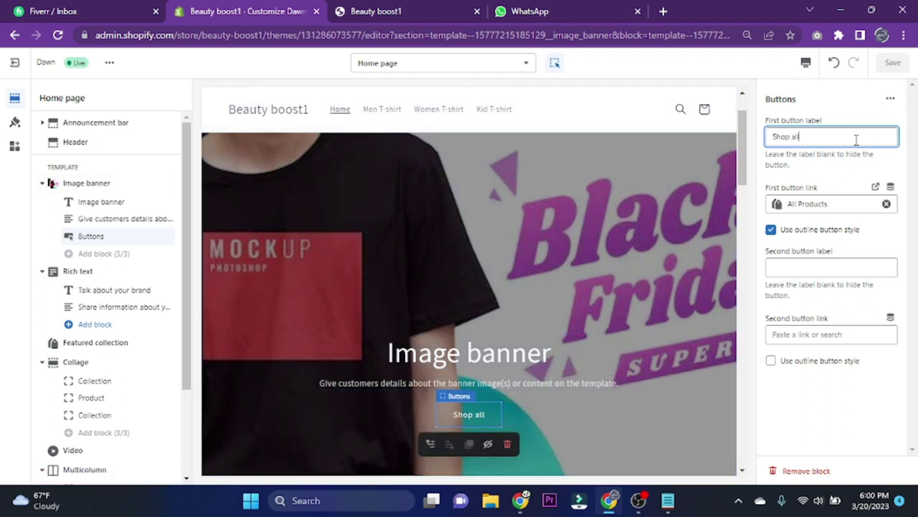
# View the link destinations offered for the banner's first button and close the list without choosing one.
pyautogui.click(856, 205)
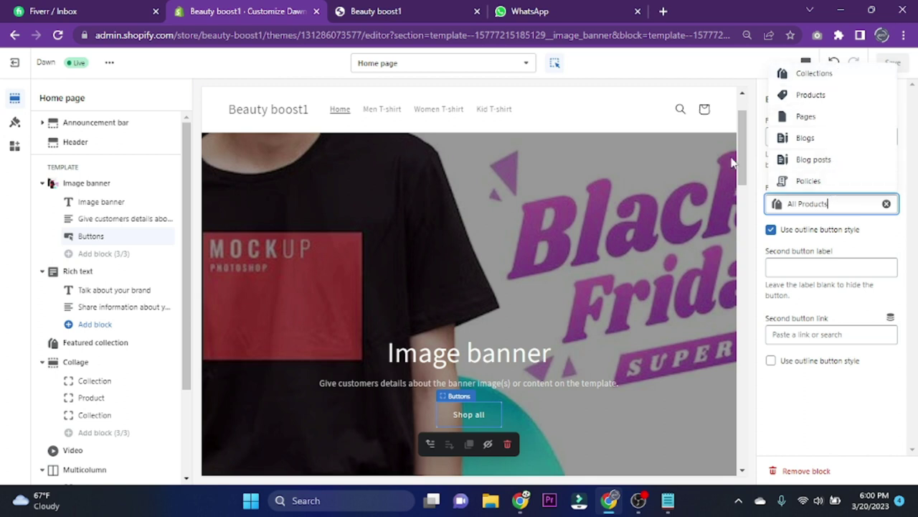
pyautogui.click(888, 239)
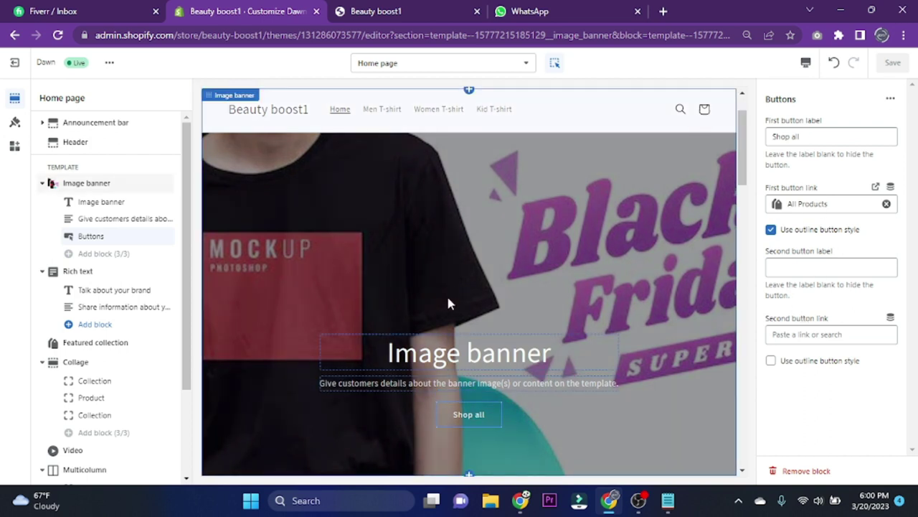
# View the settings of the rich text section, its heading block and its description text block.
pyautogui.scroll(-1, 99, 247)
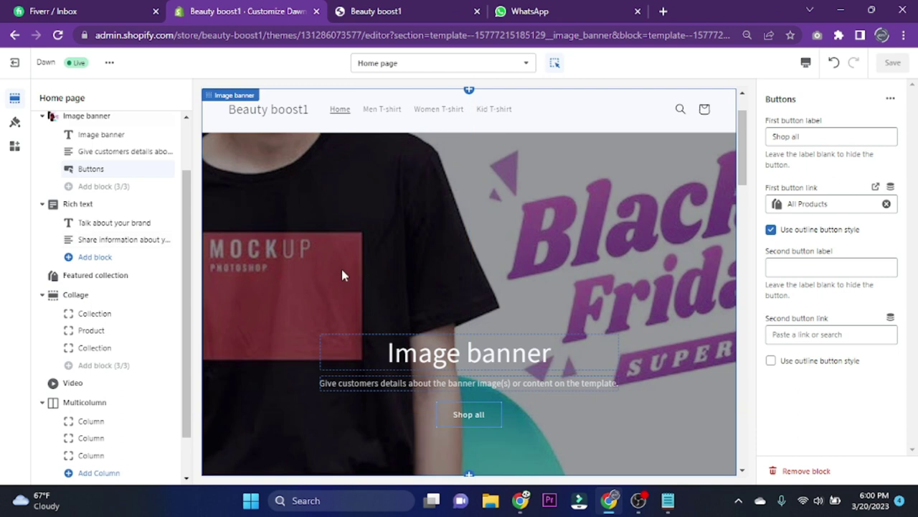
pyautogui.click(91, 207)
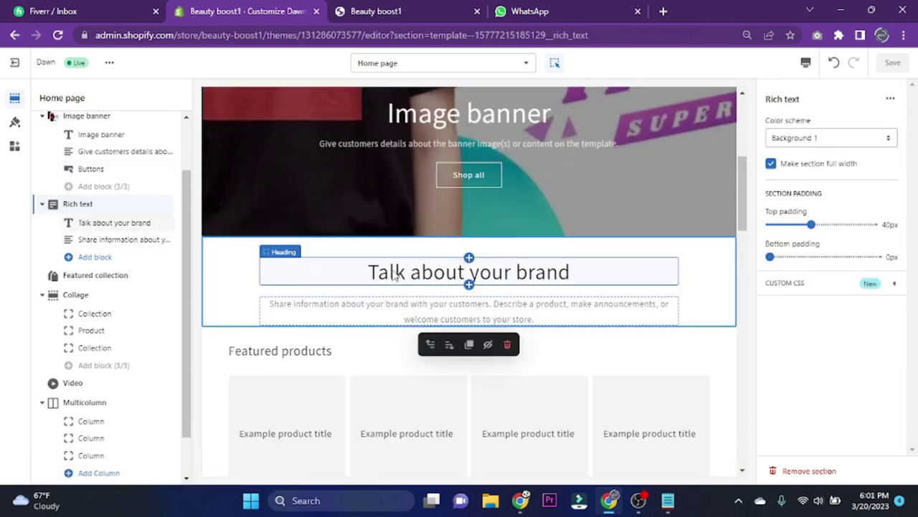
pyautogui.click(421, 279)
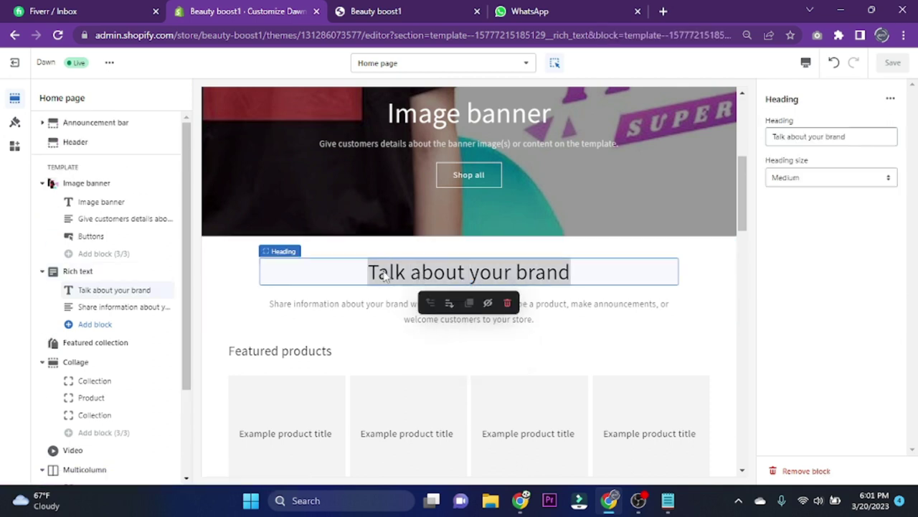
pyautogui.moveTo(831, 135); pyautogui.dragTo(852, 132)
pyautogui.click(865, 136)
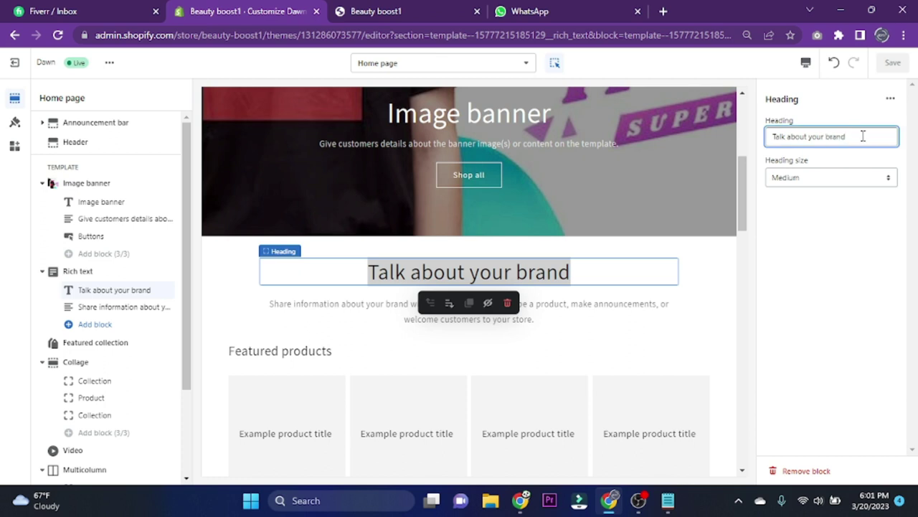
pyautogui.moveTo(853, 136); pyautogui.dragTo(769, 129)
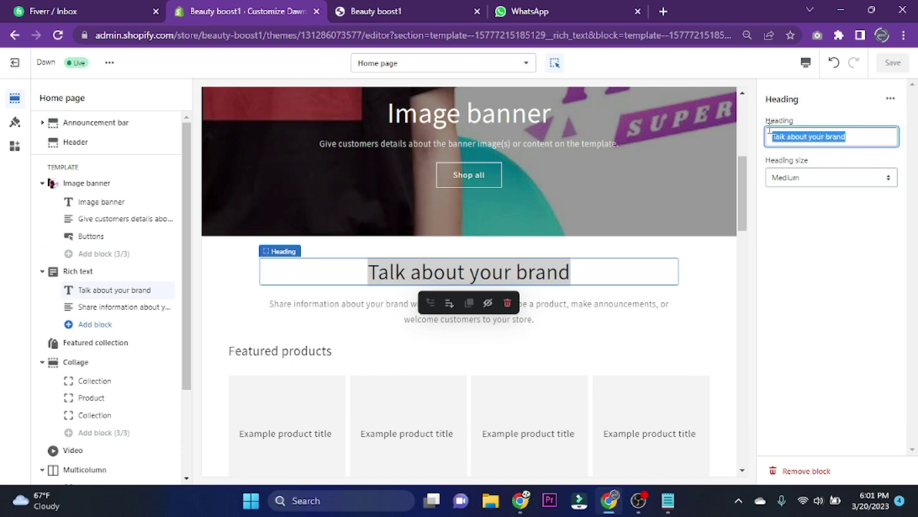
pyautogui.click(852, 137)
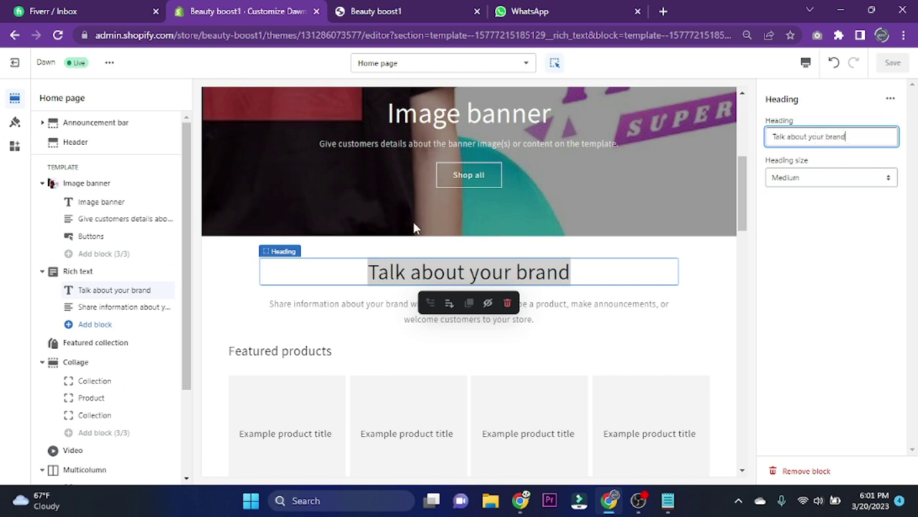
pyautogui.click(106, 307)
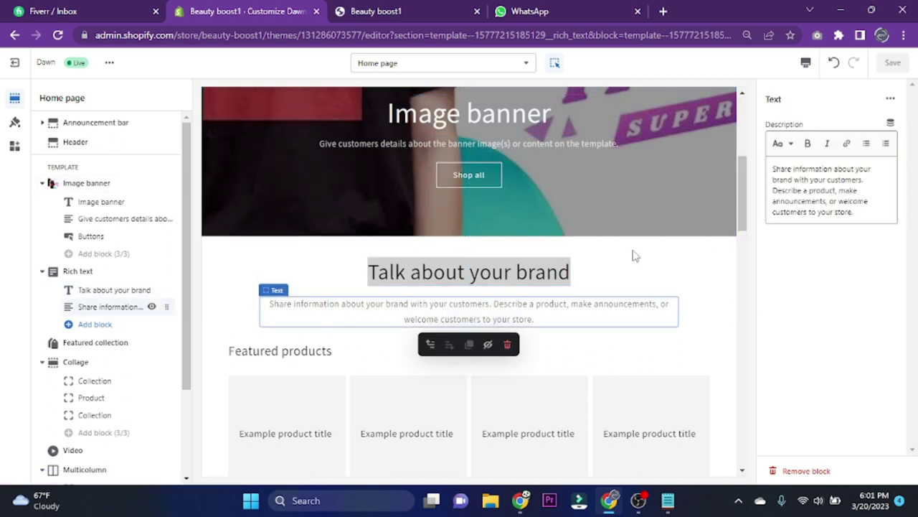
pyautogui.moveTo(820, 184); pyautogui.dragTo(838, 190)
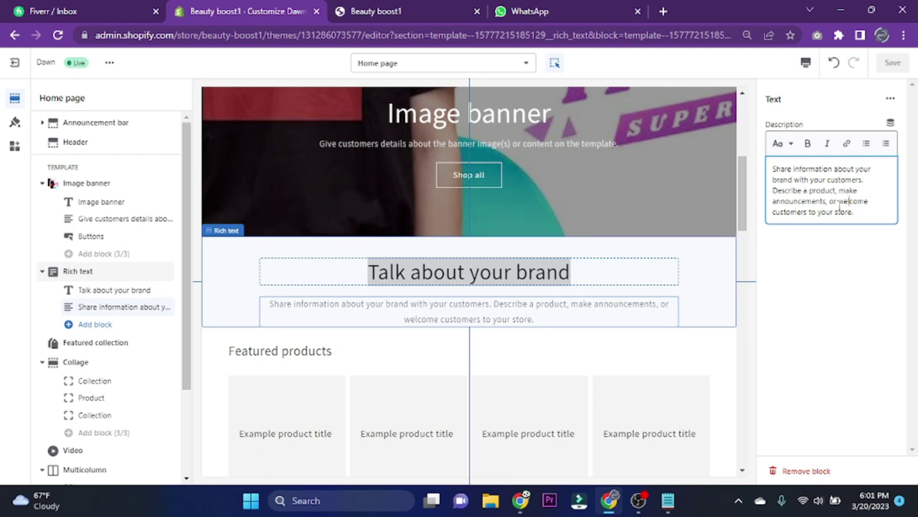
# Assign the Men T-shirt collection to the Featured collection section.
pyautogui.scroll(-2, 287, 272)
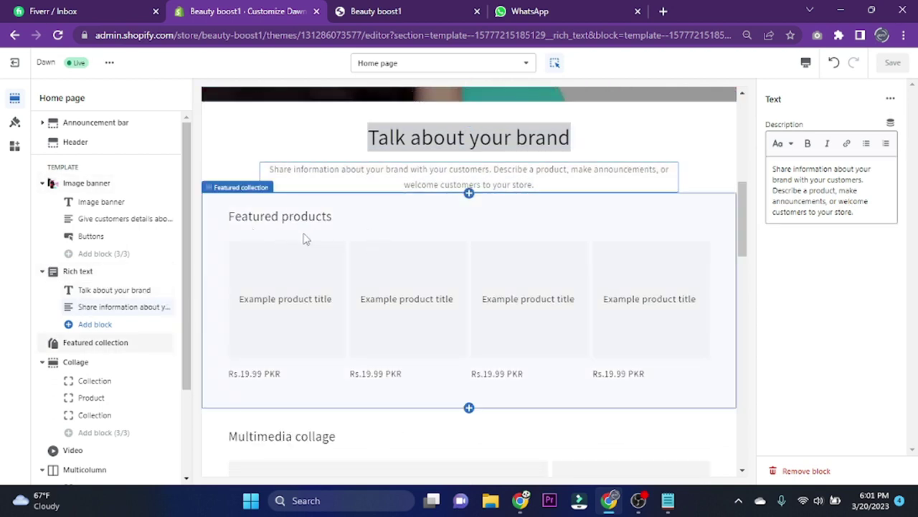
pyautogui.scroll(-1, 136, 287)
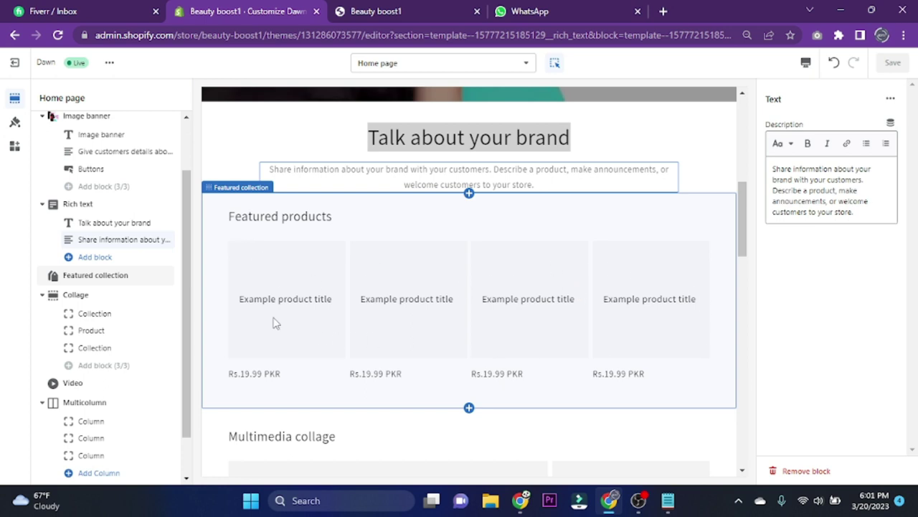
pyautogui.click(104, 282)
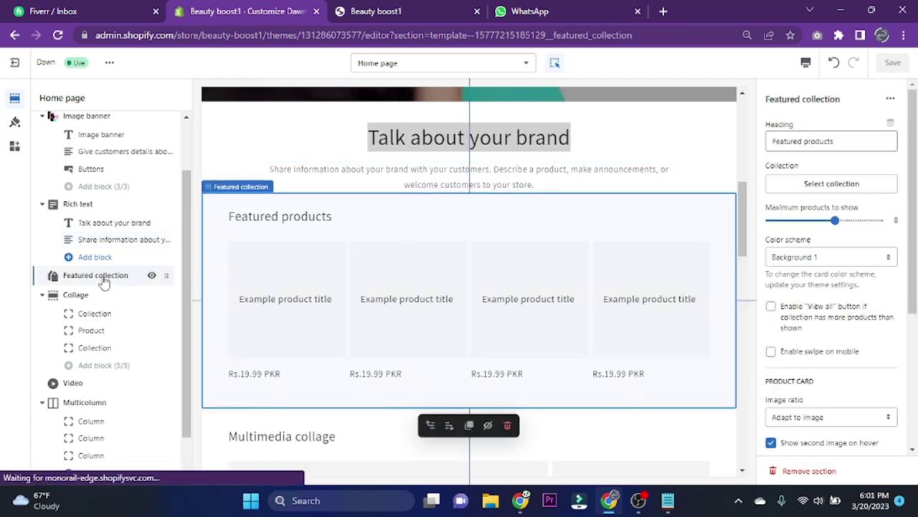
pyautogui.click(825, 184)
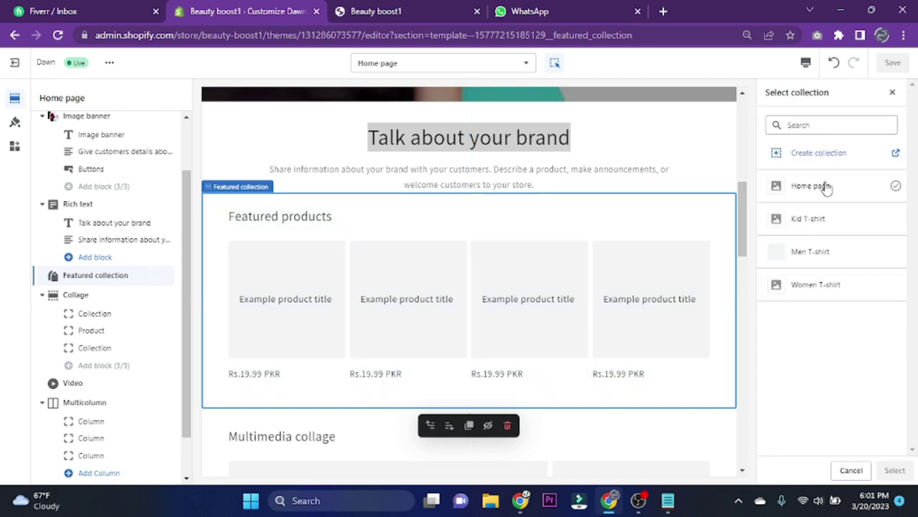
pyautogui.click(847, 253)
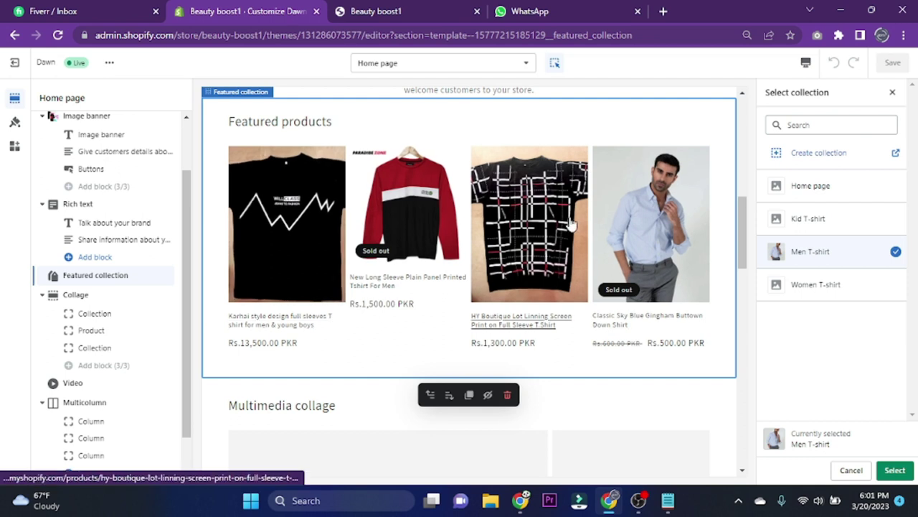
pyautogui.click(897, 469)
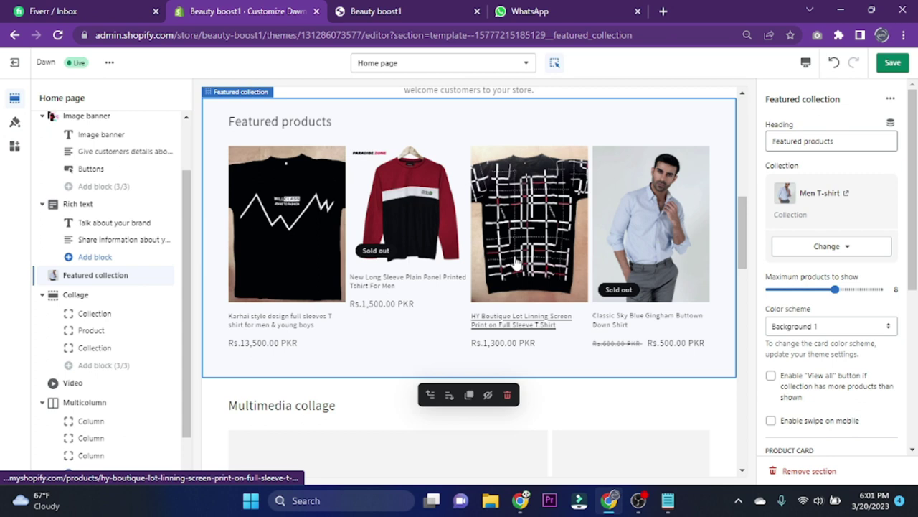
# View the Collage section's placeholder blocks in the preview and its section settings.
pyautogui.scroll(-4, 518, 266)
pyautogui.scroll(-1, 515, 260)
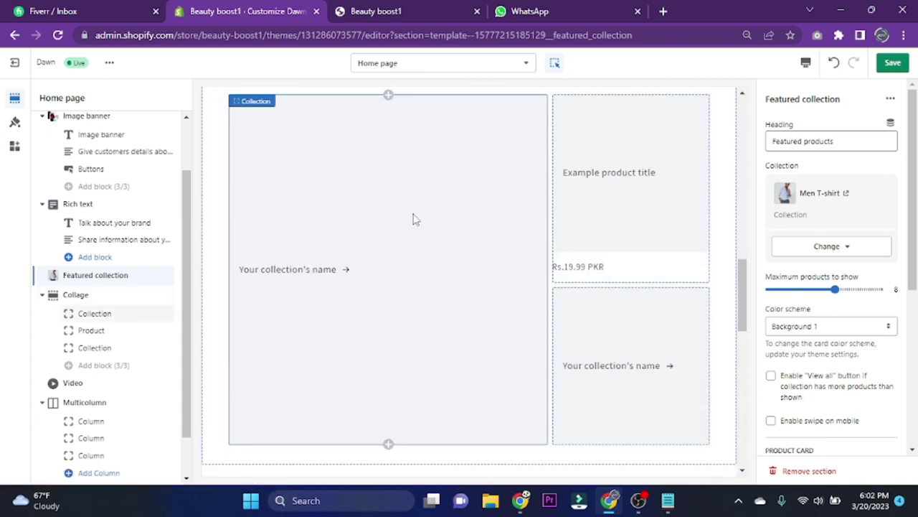
pyautogui.scroll(2, 411, 282)
pyautogui.scroll(-3, 359, 266)
pyautogui.click(386, 276)
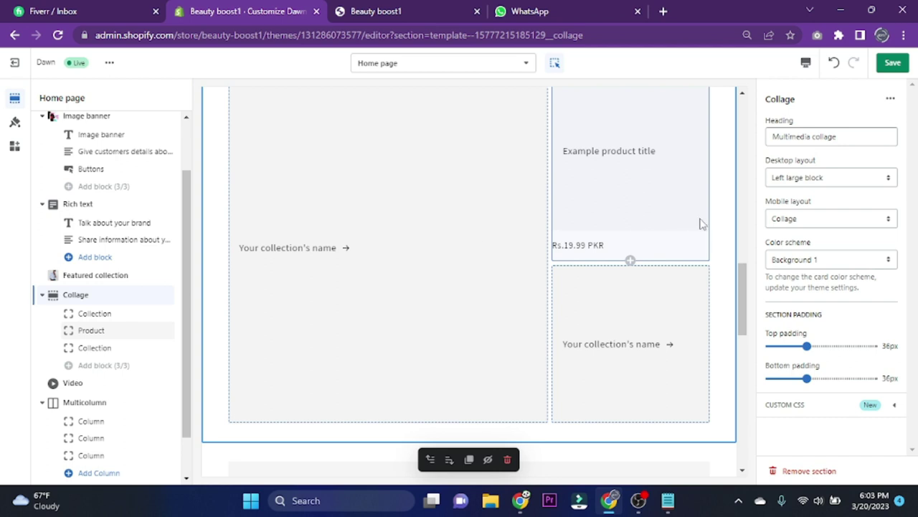
pyautogui.click(86, 295)
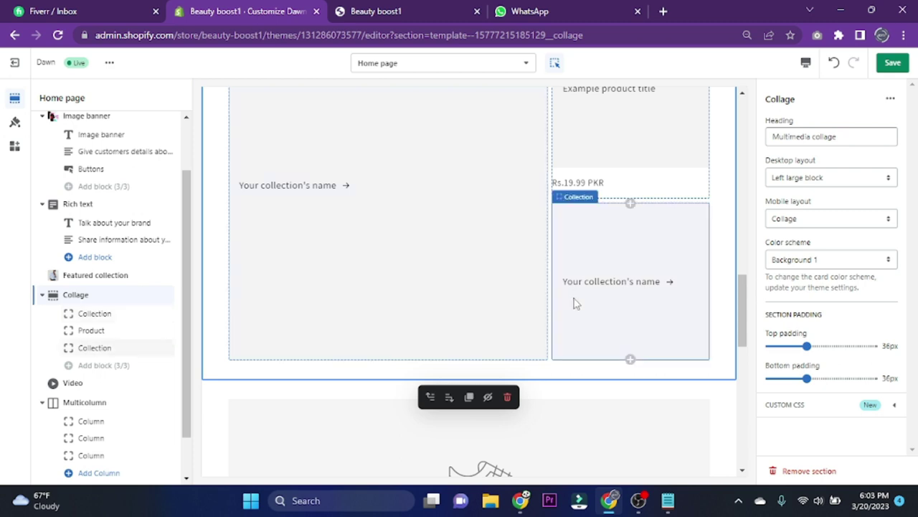
# Assign the Men T-shirt collection to the collage's first, large collection block.
pyautogui.click(95, 313)
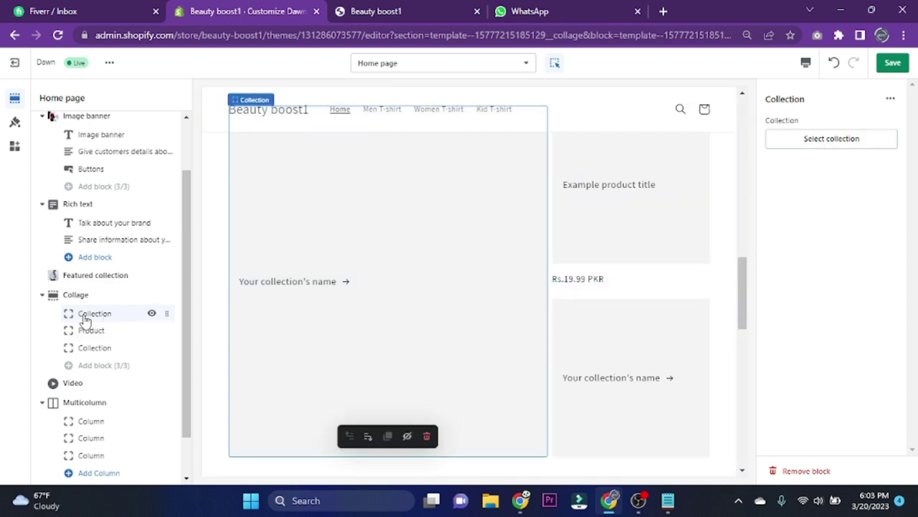
pyautogui.click(829, 140)
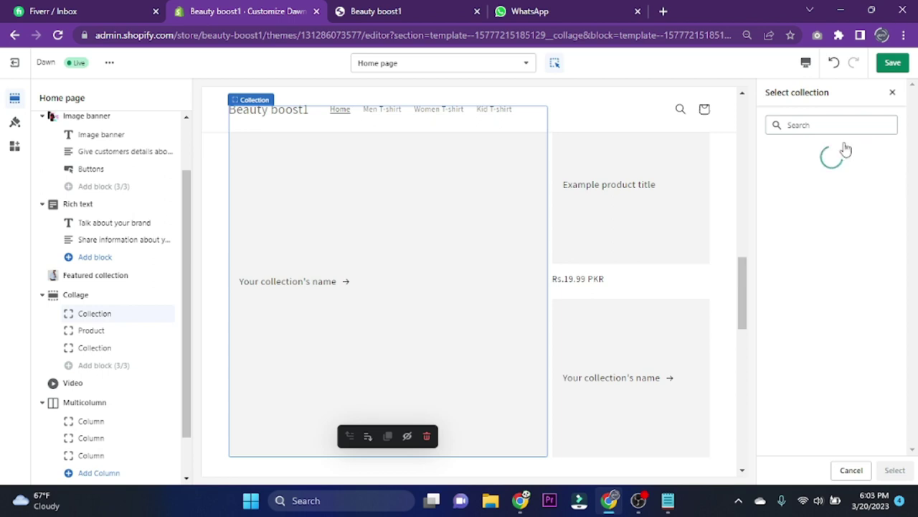
pyautogui.click(826, 254)
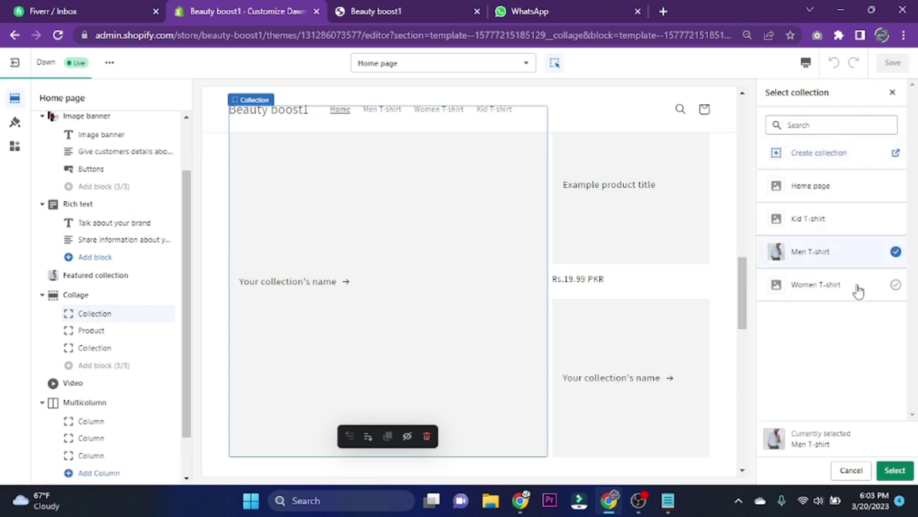
pyautogui.click(896, 470)
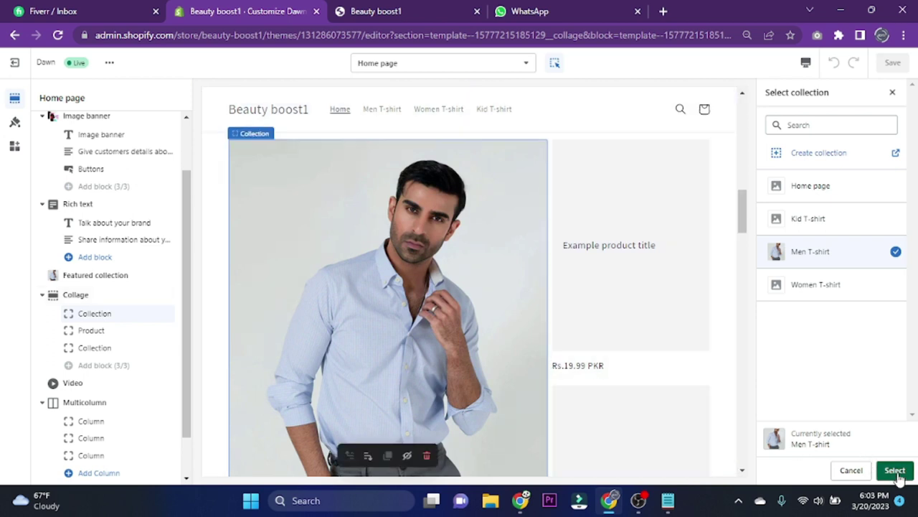
# Assign the "Karhai style design full sleeves T shirt" product to the collage's product block.
pyautogui.click(101, 336)
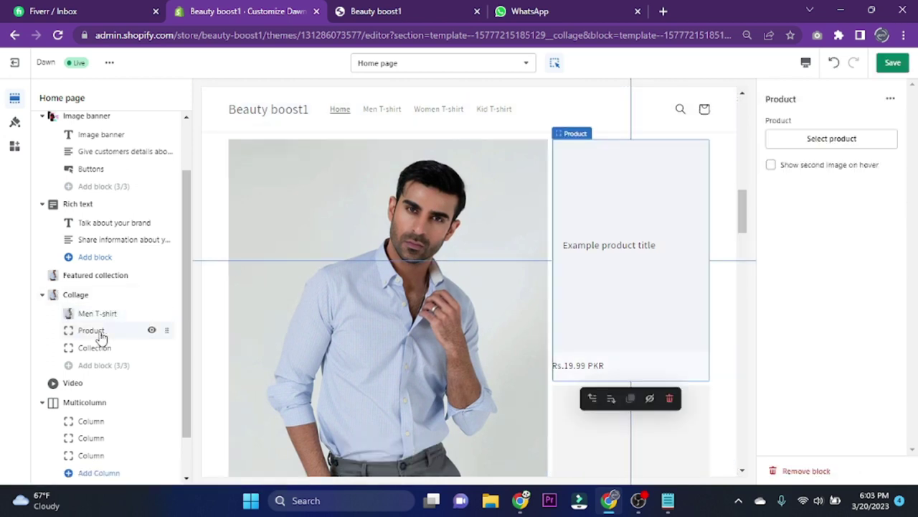
pyautogui.click(843, 141)
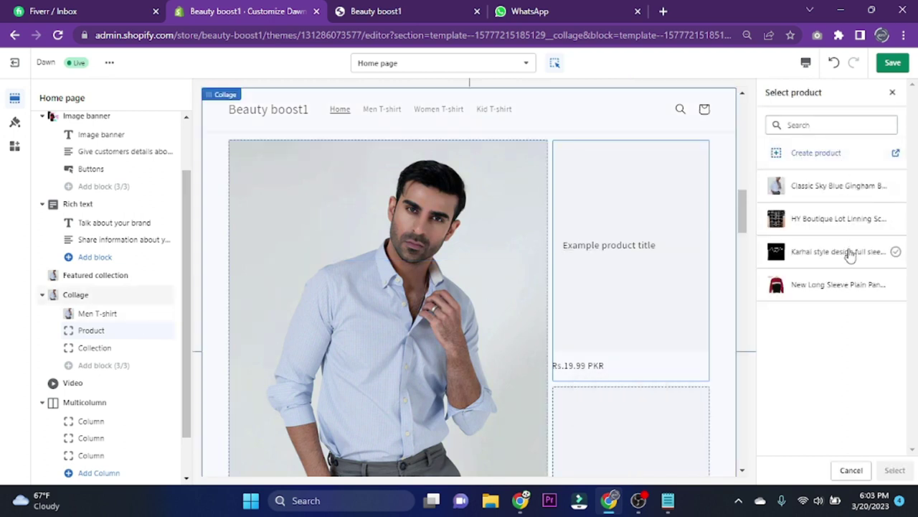
pyautogui.click(836, 252)
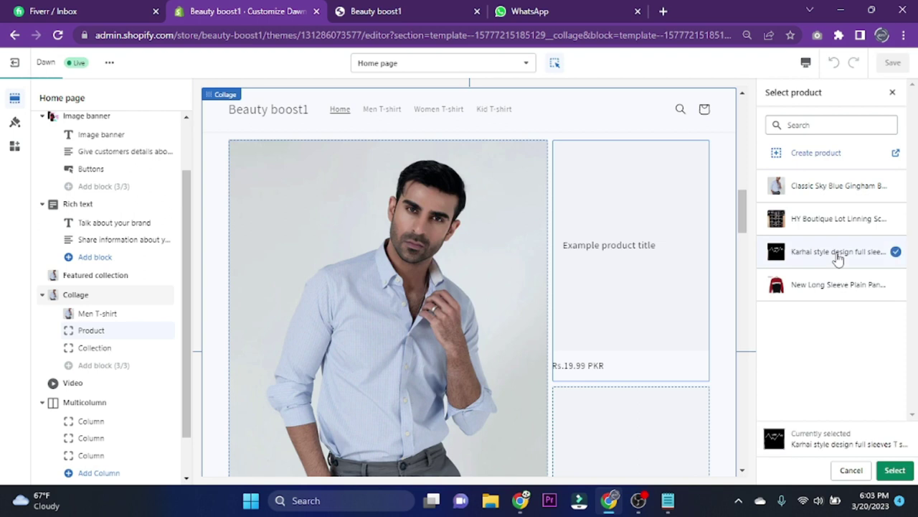
pyautogui.click(895, 470)
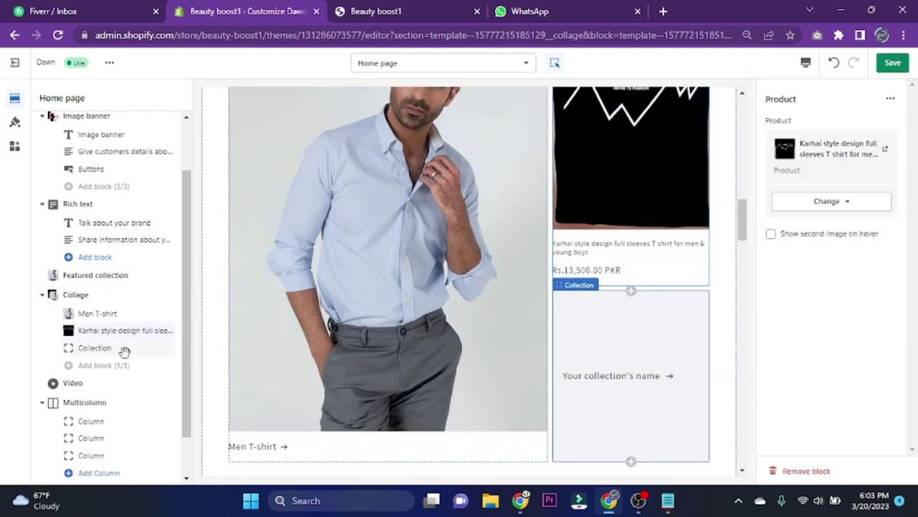
# Preview Kid T-shirt in the collage's last collection block and assign the Men T-shirt collection to it instead.
pyautogui.click(91, 349)
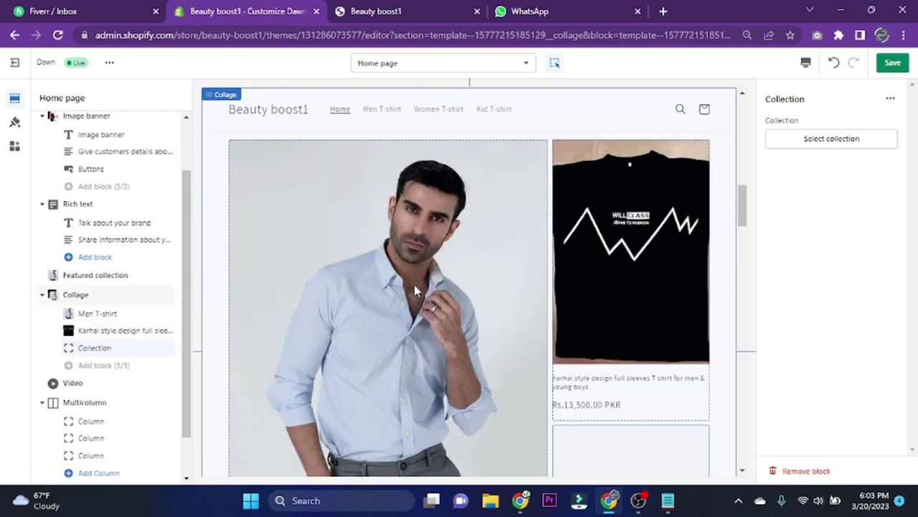
pyautogui.scroll(-2, 414, 284)
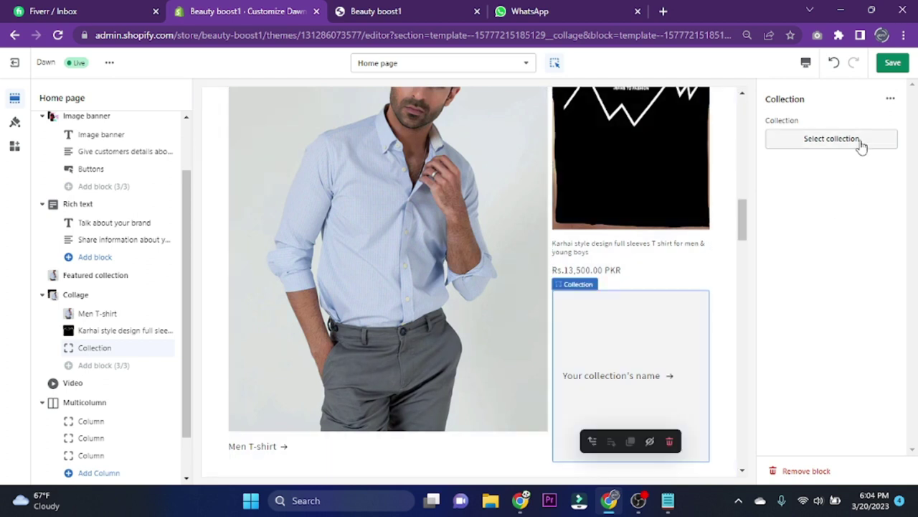
pyautogui.click(861, 140)
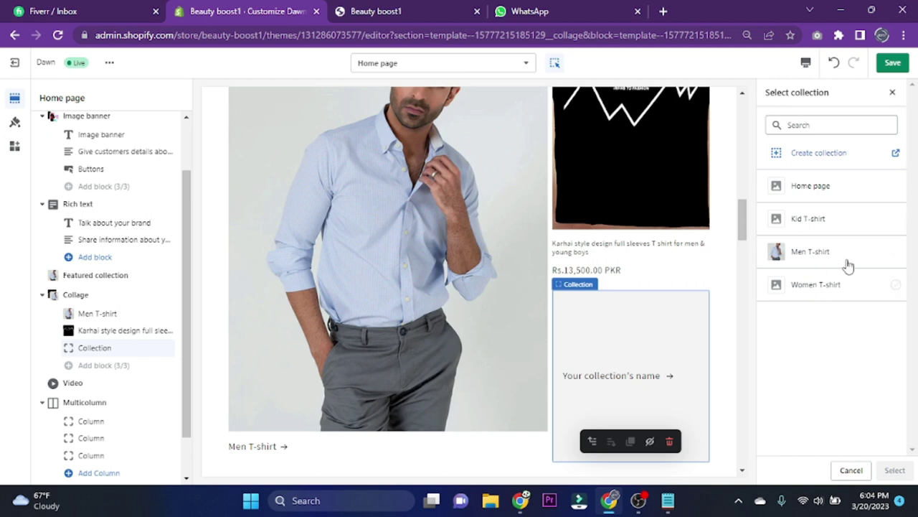
pyautogui.click(830, 221)
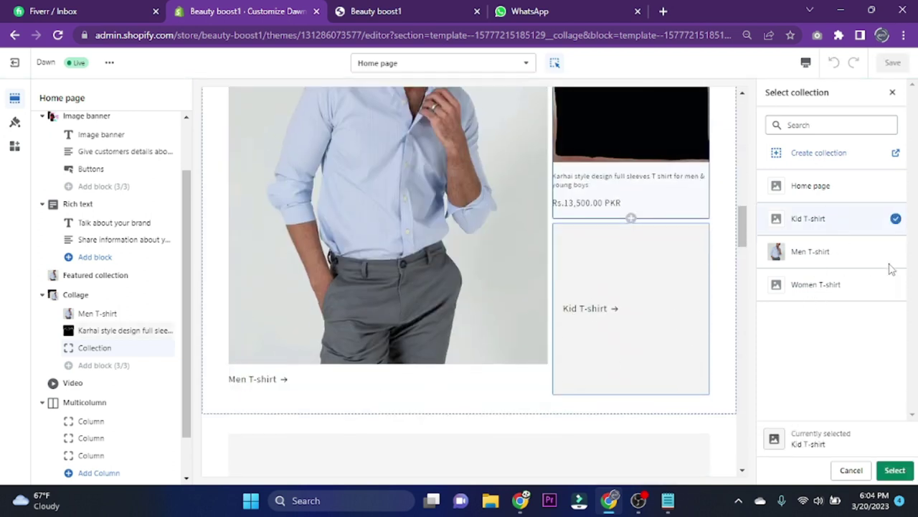
pyautogui.click(828, 253)
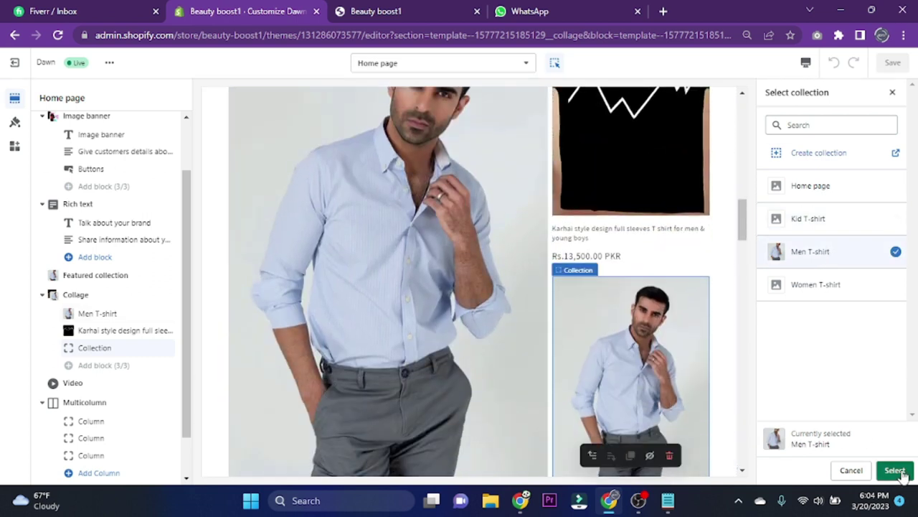
pyautogui.click(895, 470)
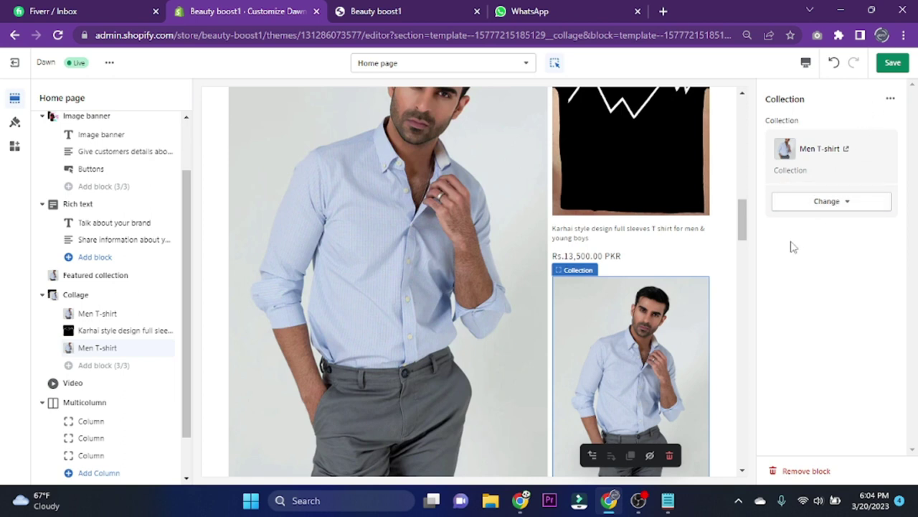
# Review the featured products and collage in the preview and view the Video section's settings.
pyautogui.scroll(10, 445, 294)
pyautogui.scroll(-3, 452, 308)
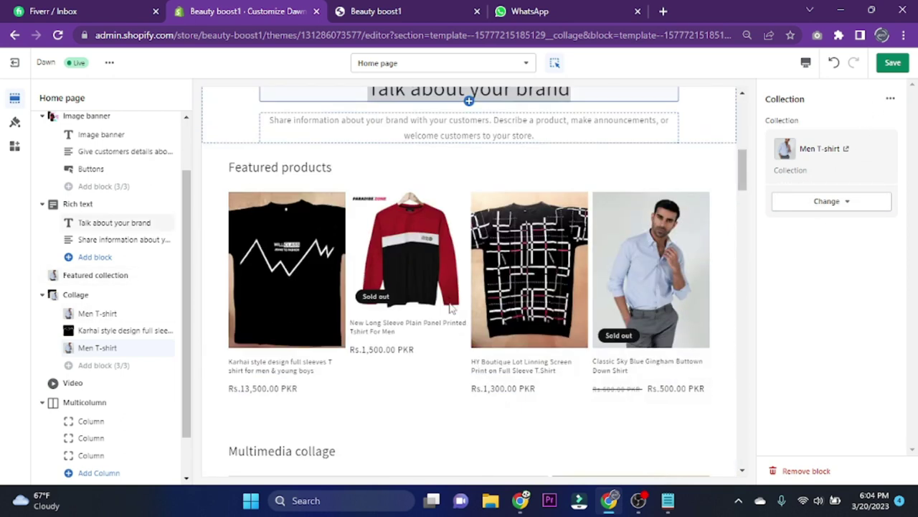
pyautogui.scroll(-10, 452, 308)
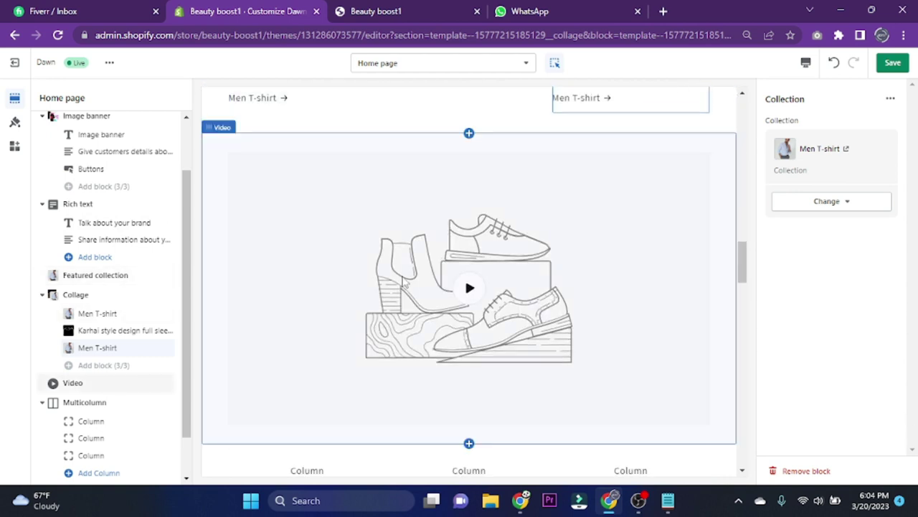
pyautogui.scroll(-1, 107, 292)
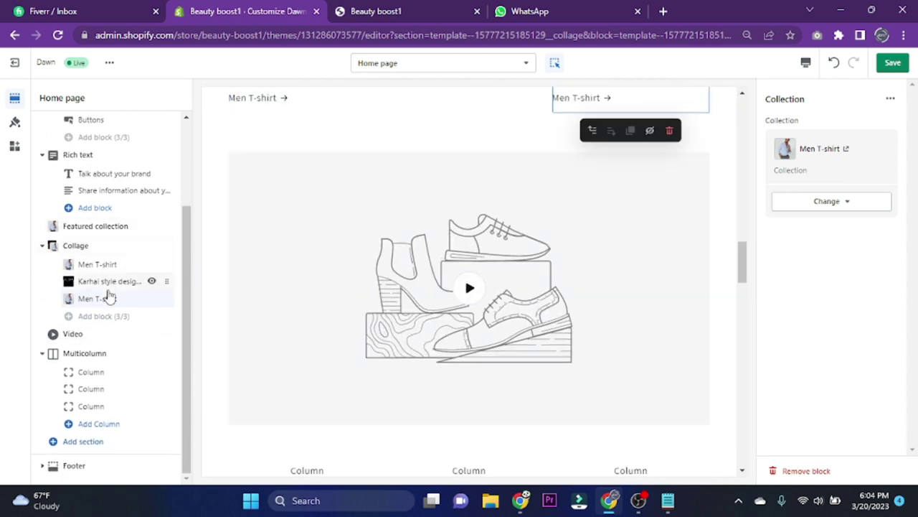
pyautogui.click(97, 337)
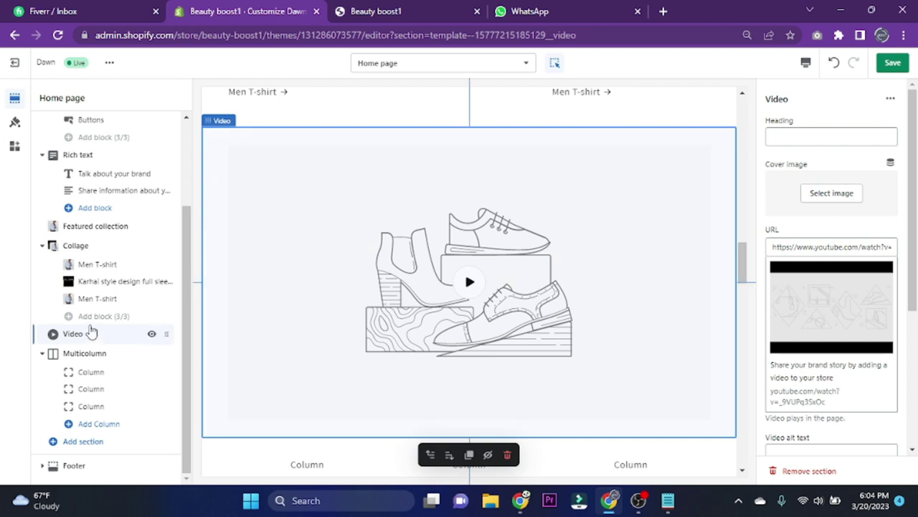
pyautogui.click(667, 500)
pyautogui.hotkey('ctrl', 'a')
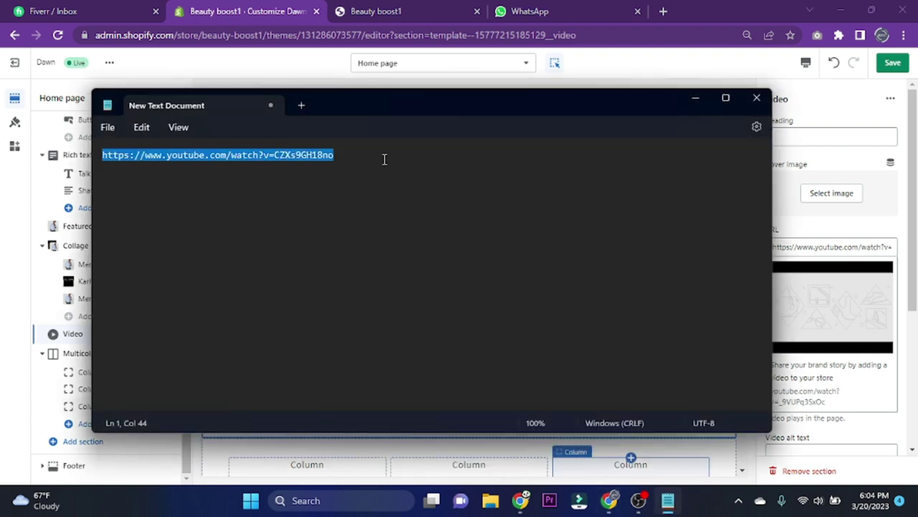
pyautogui.click(610, 502)
pyautogui.tripleClick(828, 247)
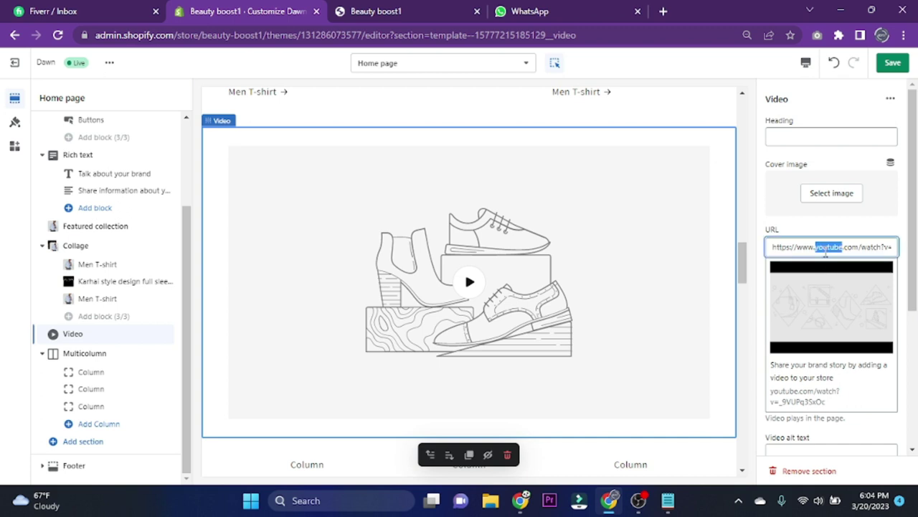
pyautogui.hotkey('ctrl', 'v')
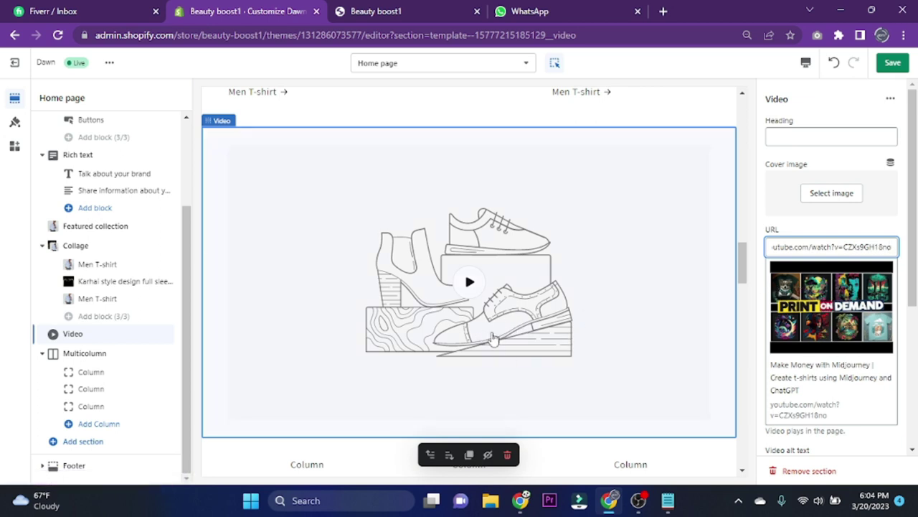
pyautogui.scroll(-1, 391, 312)
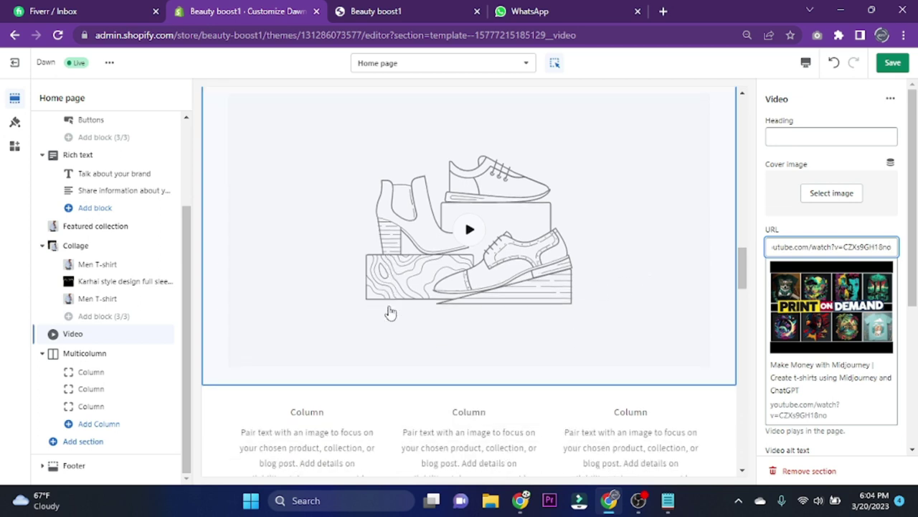
pyautogui.scroll(-4, 391, 312)
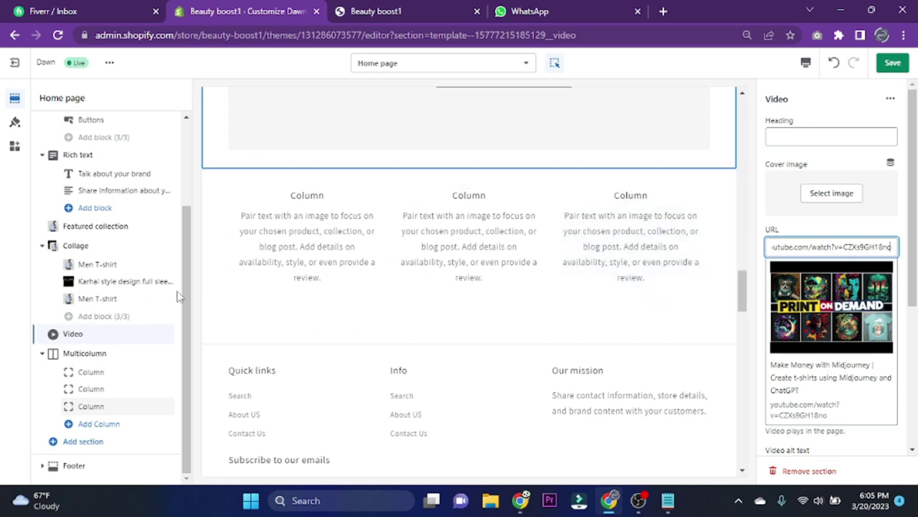
pyautogui.click(100, 334)
pyautogui.scroll(-5, 381, 329)
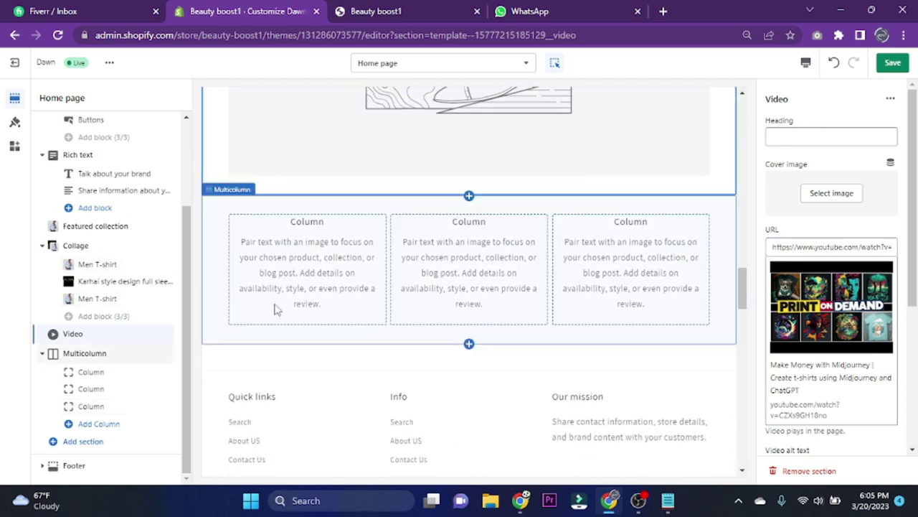
# Replace the heading of the Multicolumn section's first column with a person's name.
pyautogui.click(94, 354)
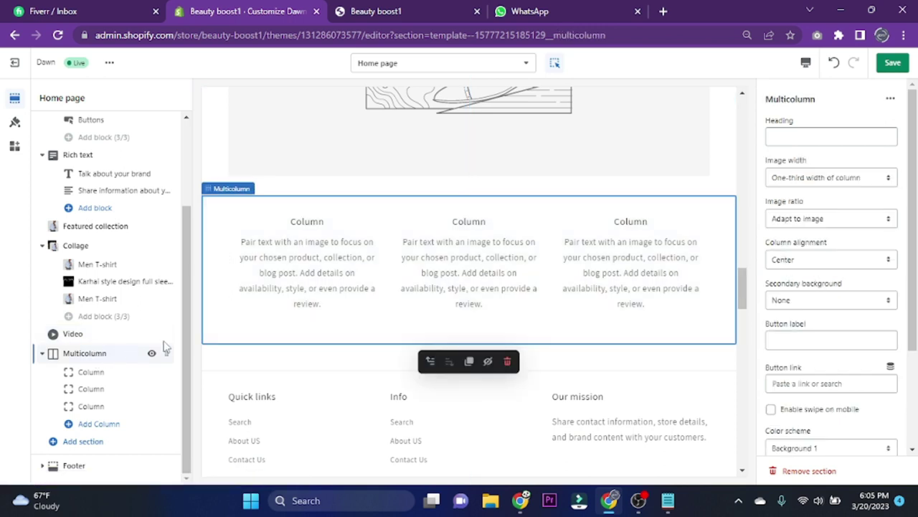
pyautogui.click(105, 375)
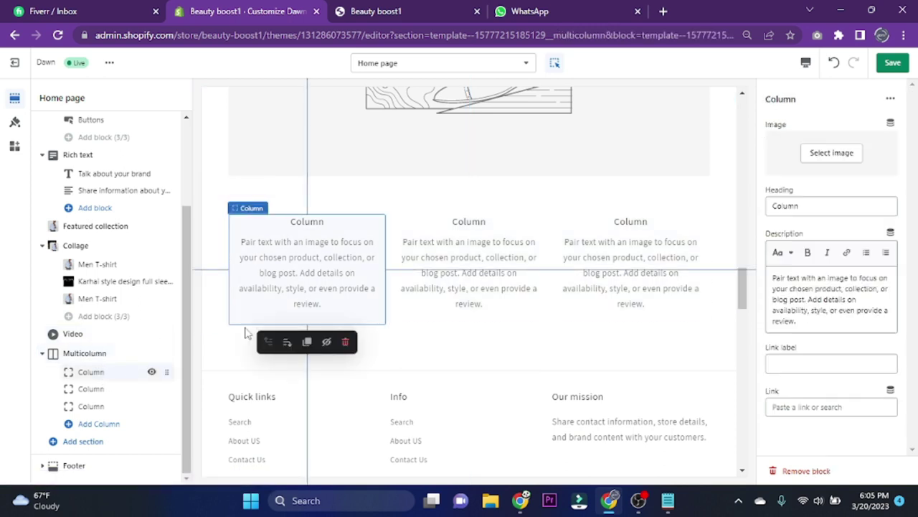
pyautogui.doubleClick(820, 206)
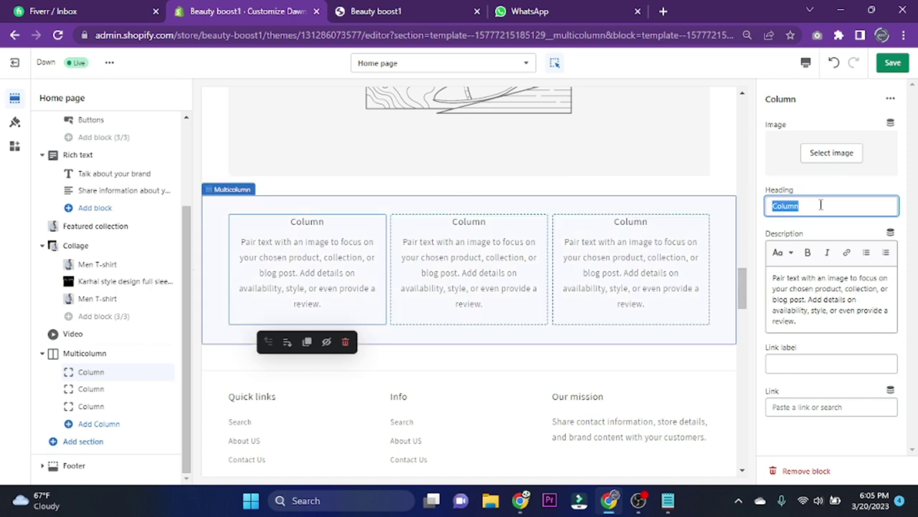
pyautogui.write('shaba')
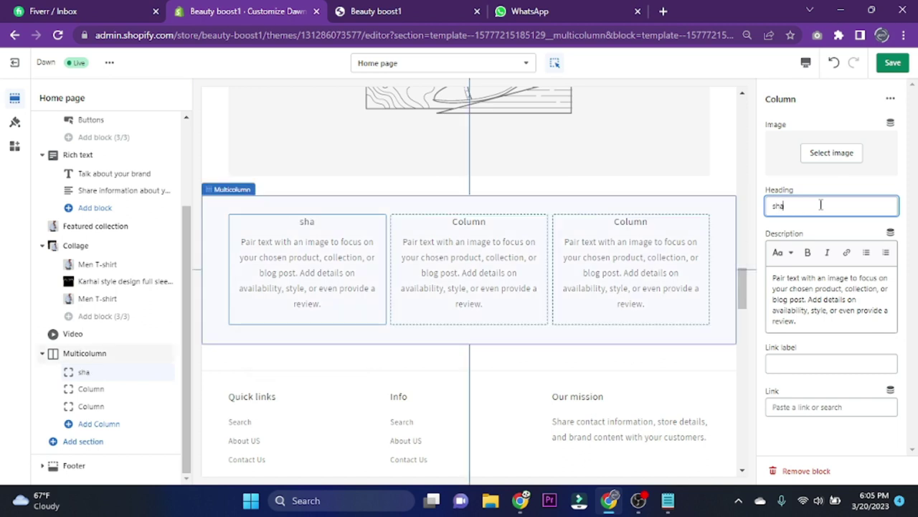
pyautogui.press('BackSpace')
pyautogui.press('BackSpace')
pyautogui.write('abz')
pyautogui.click(798, 282)
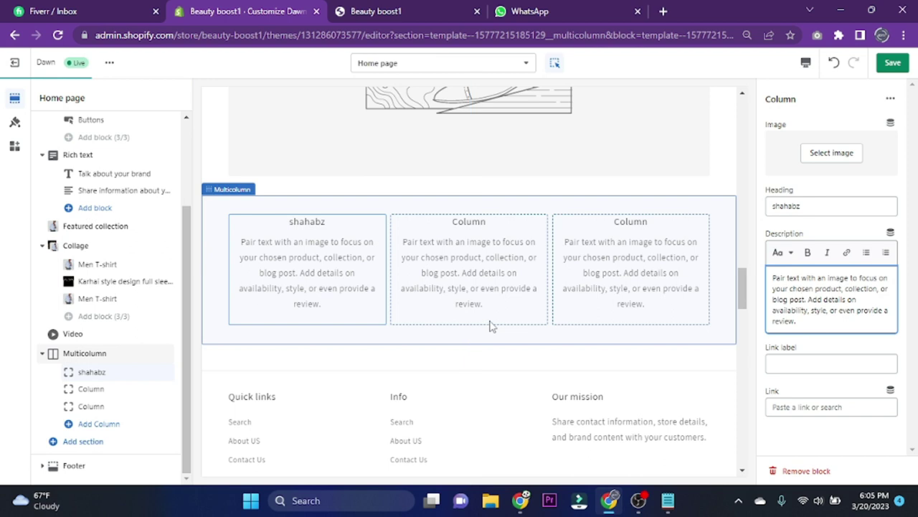
# Change the heading of the Multicolumn section's second column to another person's name, leaving its description text as is.
pyautogui.click(105, 390)
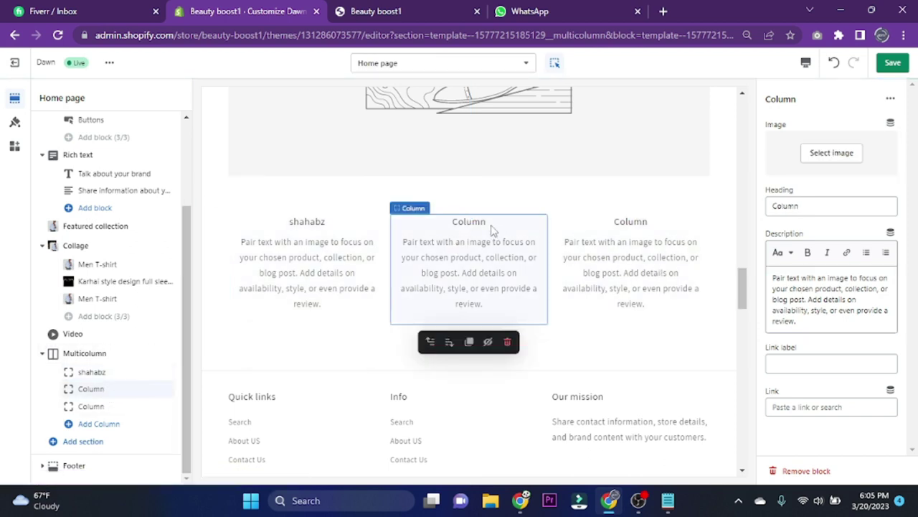
pyautogui.doubleClick(813, 205)
pyautogui.write('Amir')
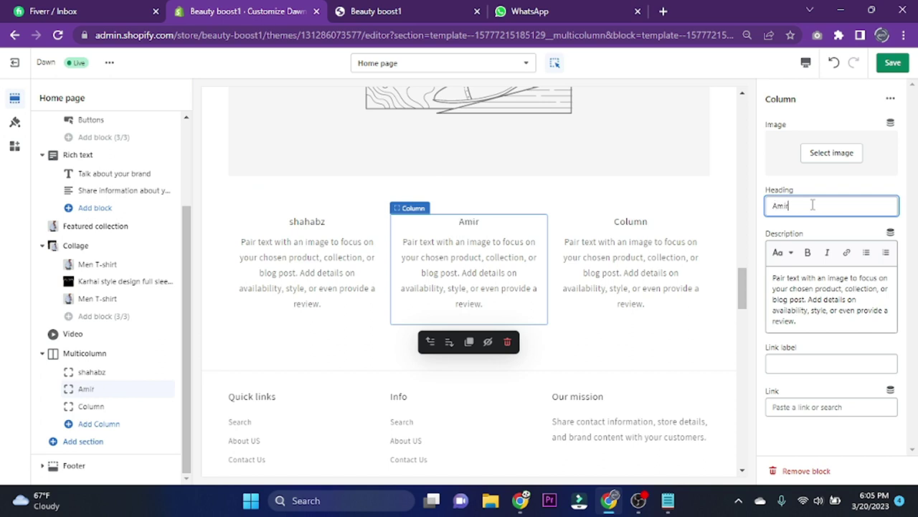
pyautogui.moveTo(855, 299); pyautogui.dragTo(790, 288)
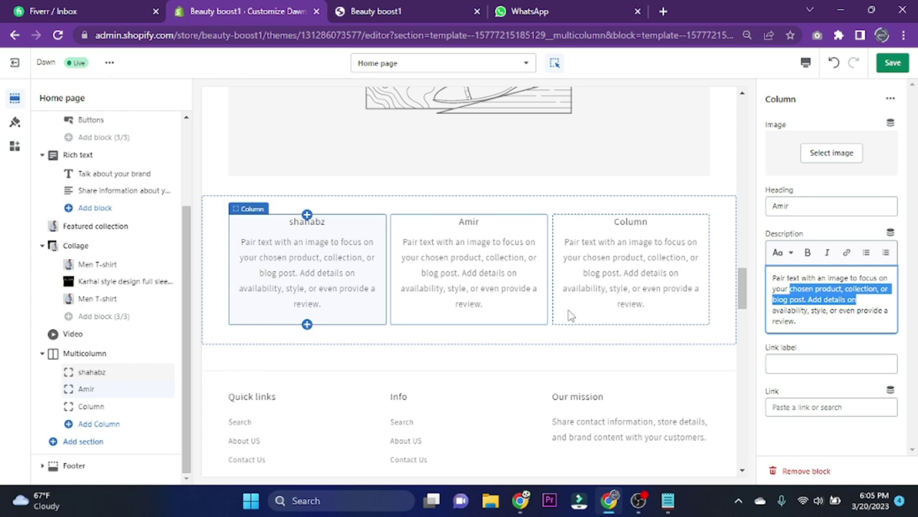
pyautogui.click(413, 286)
pyautogui.click(812, 289)
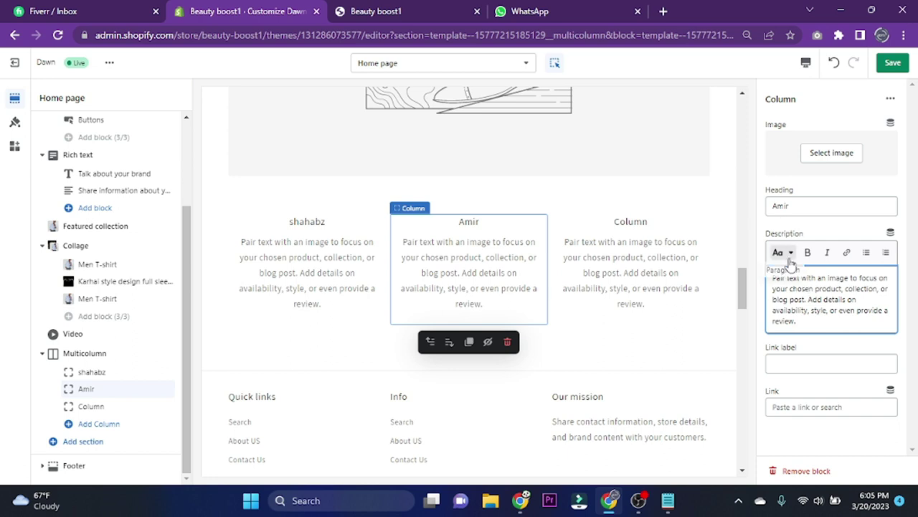
# Assign the SUPPORT menu to the footer's Quick links block.
pyautogui.scroll(-2, 635, 271)
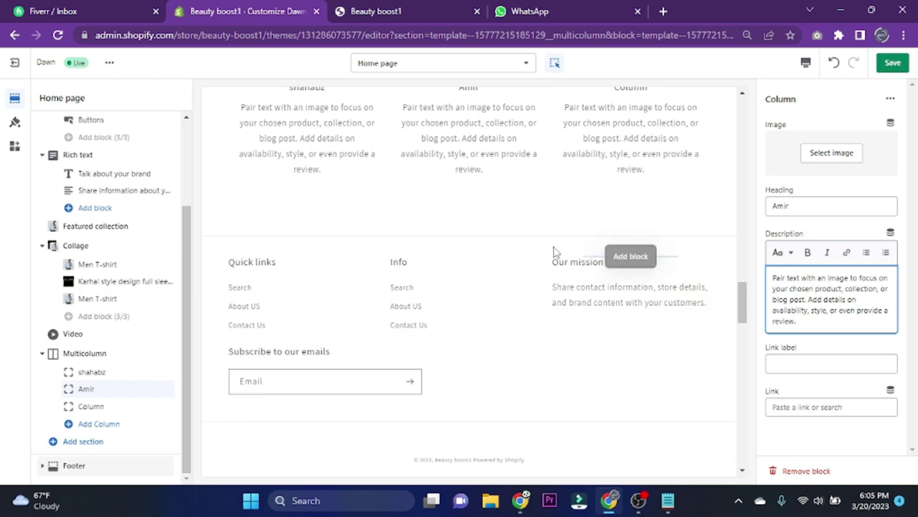
pyautogui.scroll(2, 459, 208)
pyautogui.scroll(-2, 457, 310)
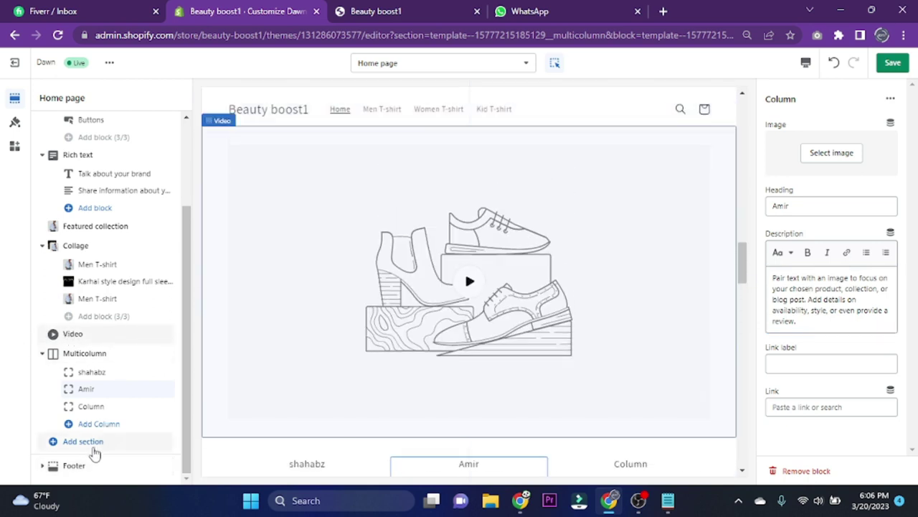
pyautogui.click(101, 469)
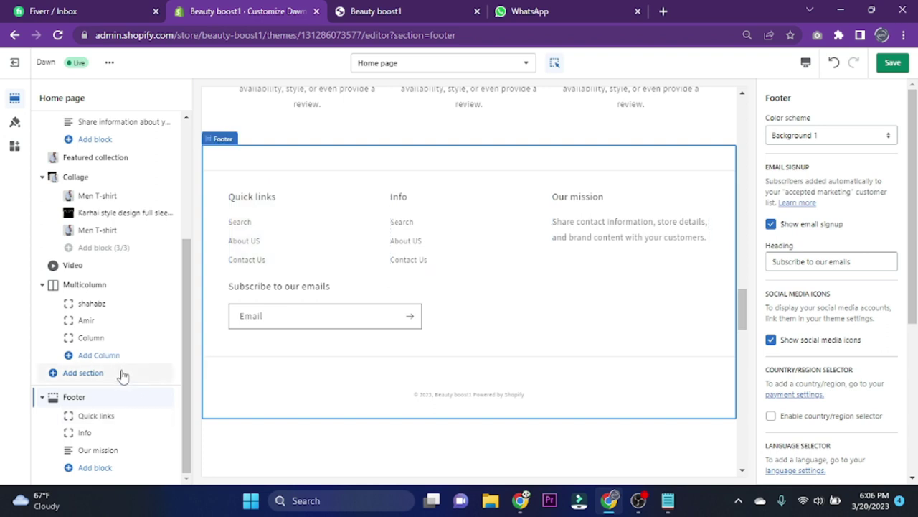
pyautogui.click(100, 418)
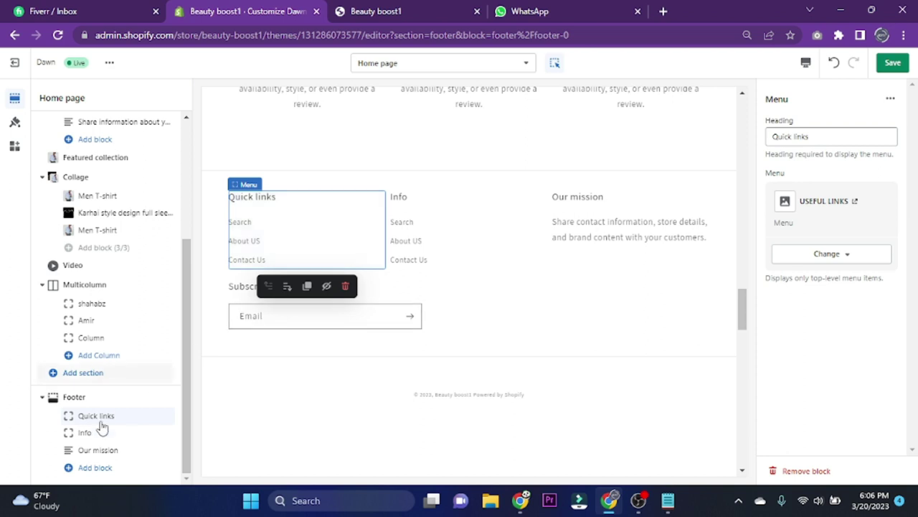
pyautogui.click(844, 257)
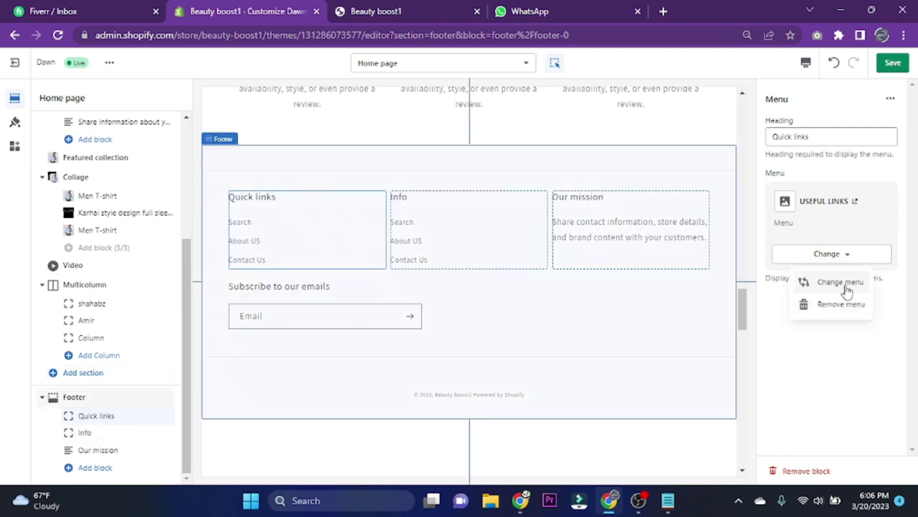
pyautogui.click(829, 281)
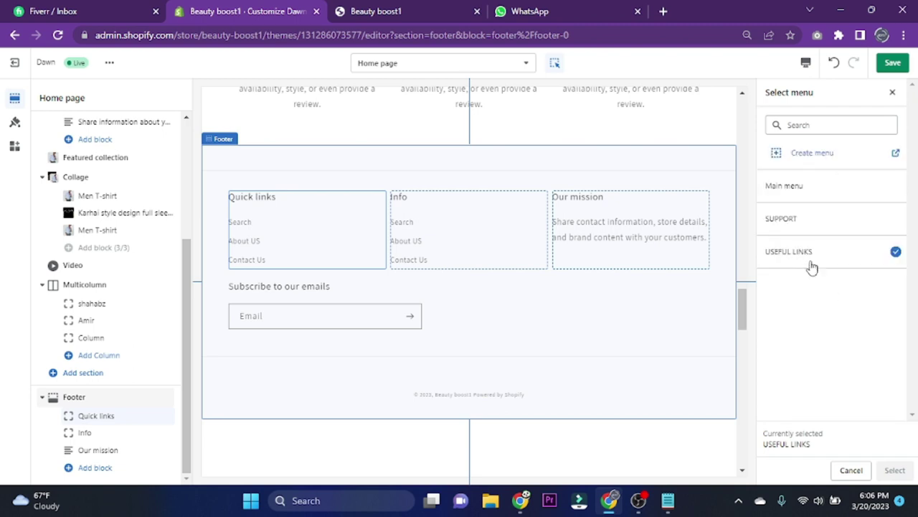
pyautogui.click(829, 226)
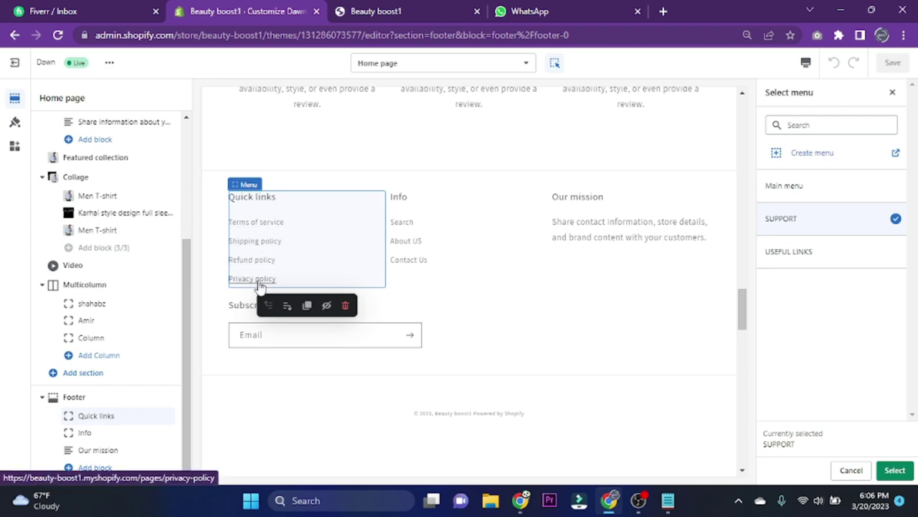
pyautogui.click(895, 469)
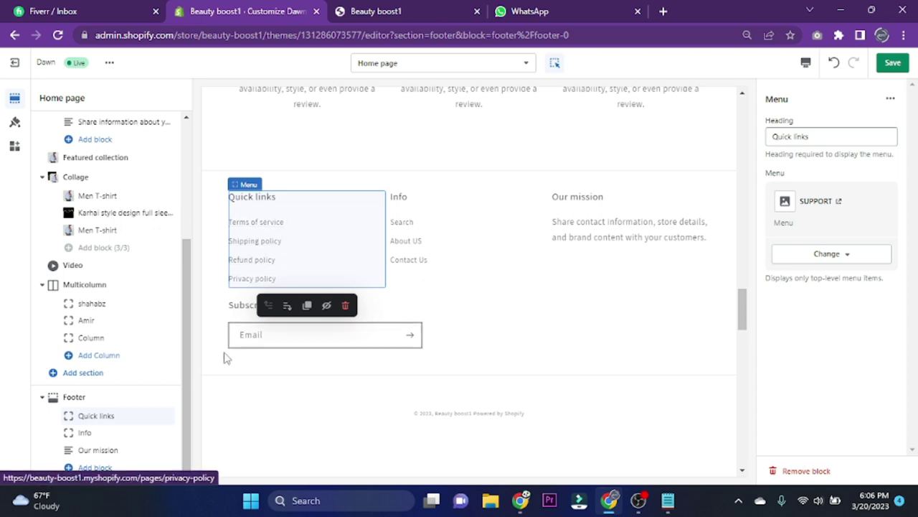
# Preview the SUPPORT menu in the footer's Info block and switch it back to USEFUL LINKS.
pyautogui.click(99, 434)
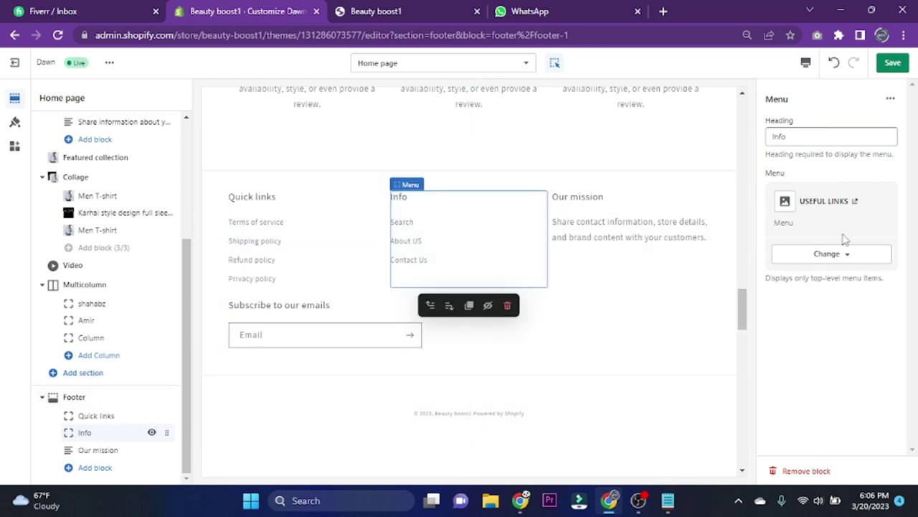
pyautogui.click(834, 258)
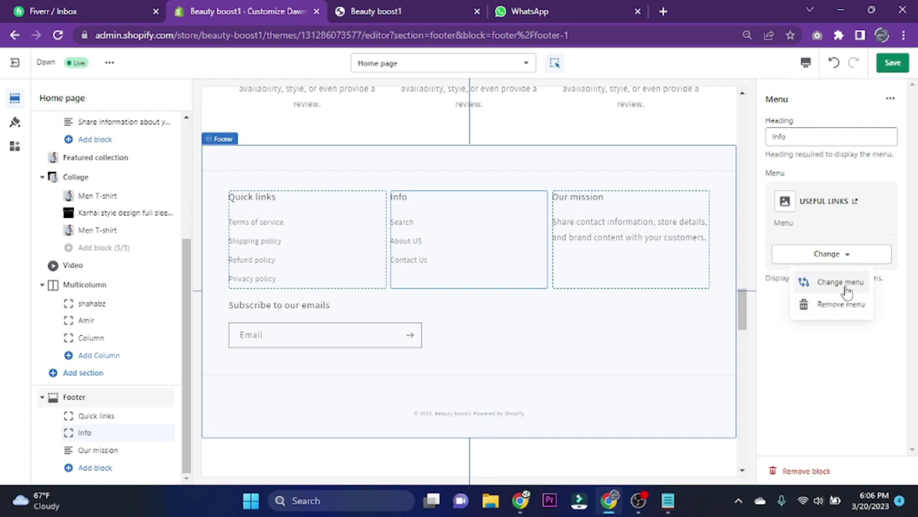
pyautogui.click(841, 283)
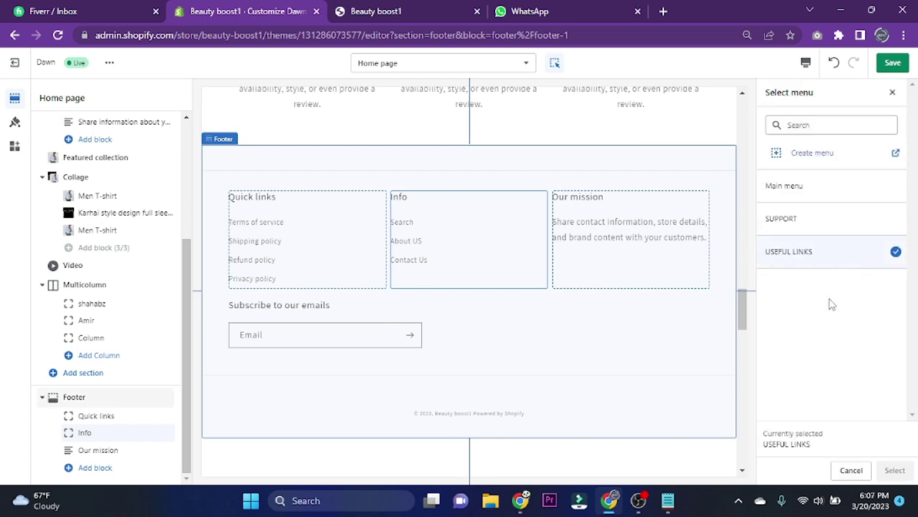
pyautogui.click(800, 226)
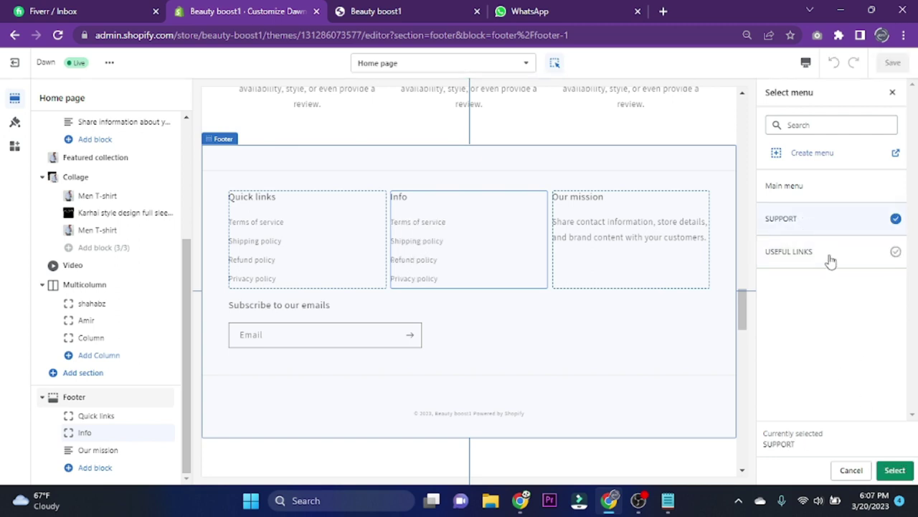
pyautogui.click(825, 253)
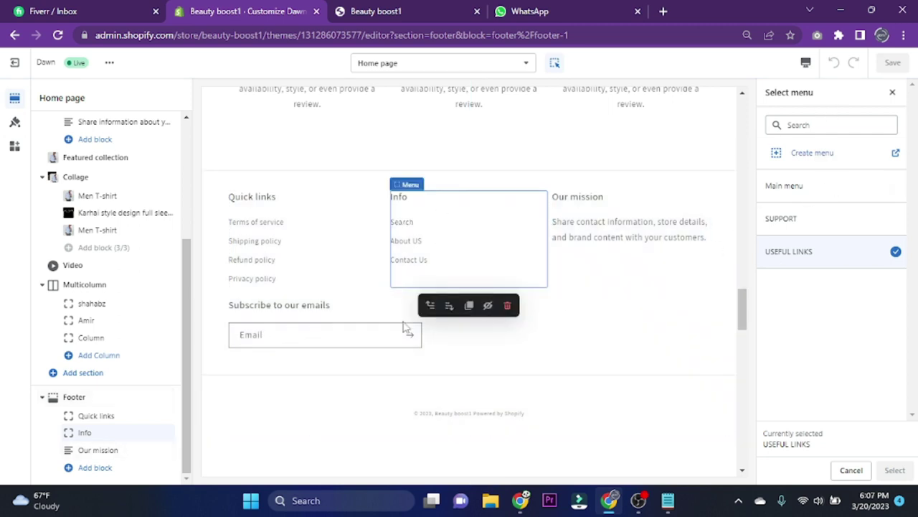
# Change the heading of the footer's "Our mission" text block to "countact US".
pyautogui.click(119, 452)
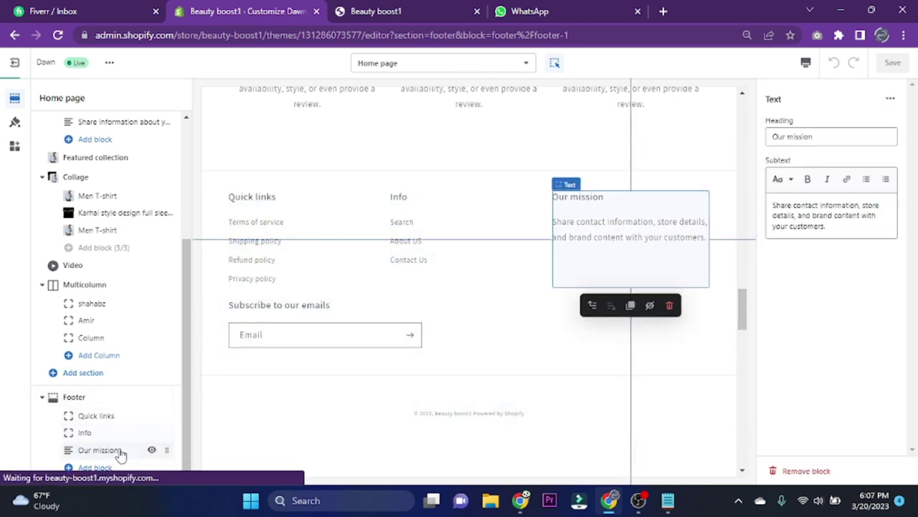
pyautogui.click(823, 136)
pyautogui.hotkey('ctrl', 'a')
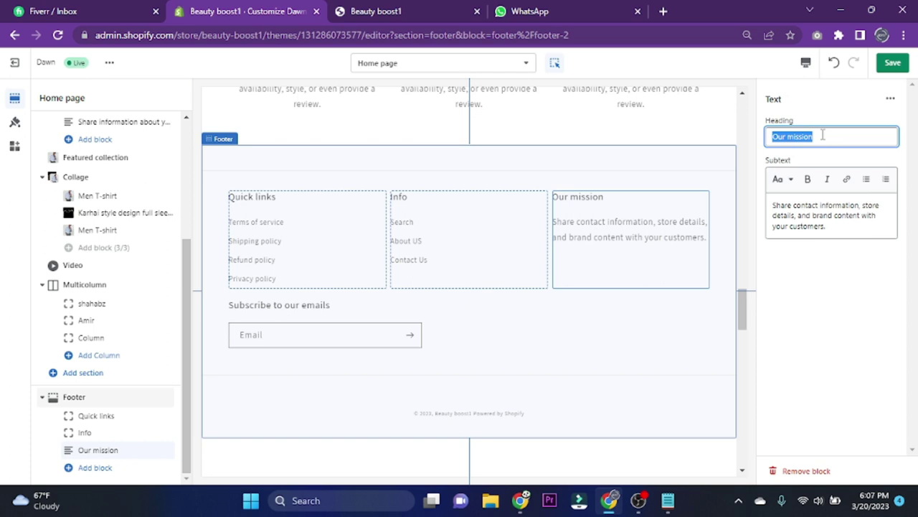
pyautogui.write('cou')
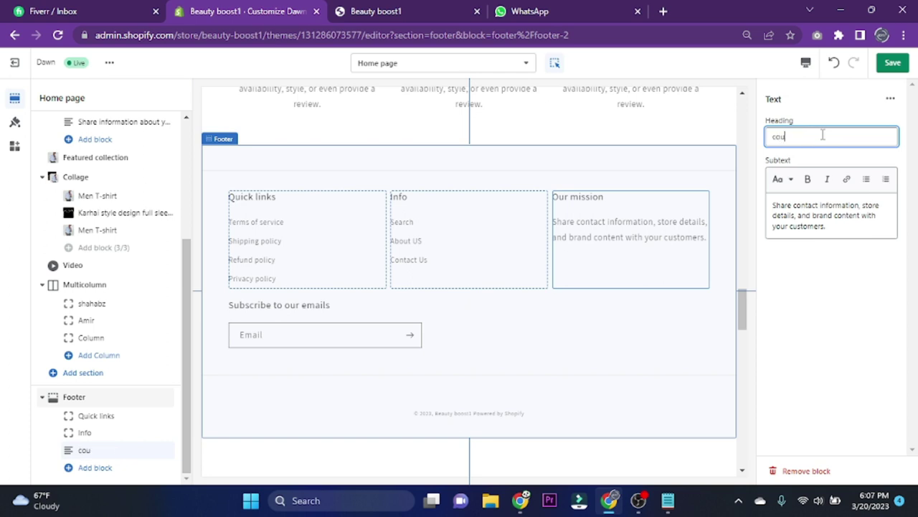
pyautogui.write('ntact U')
pyautogui.press('BackSpace')
pyautogui.press('BackSpace')
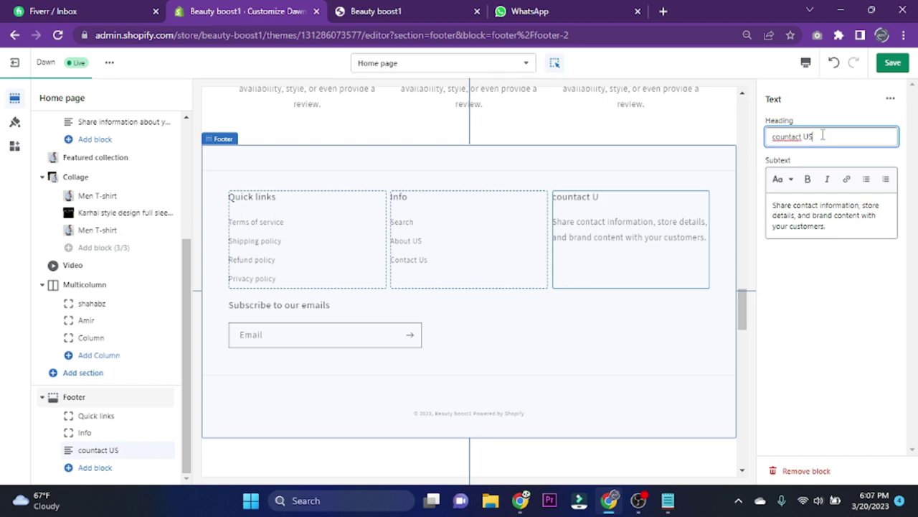
pyautogui.write('US')
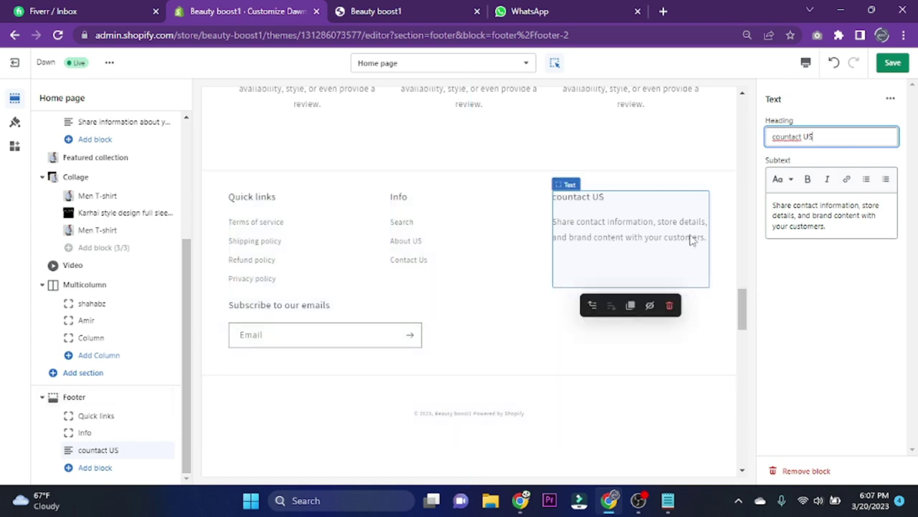
pyautogui.moveTo(842, 229); pyautogui.dragTo(774, 206)
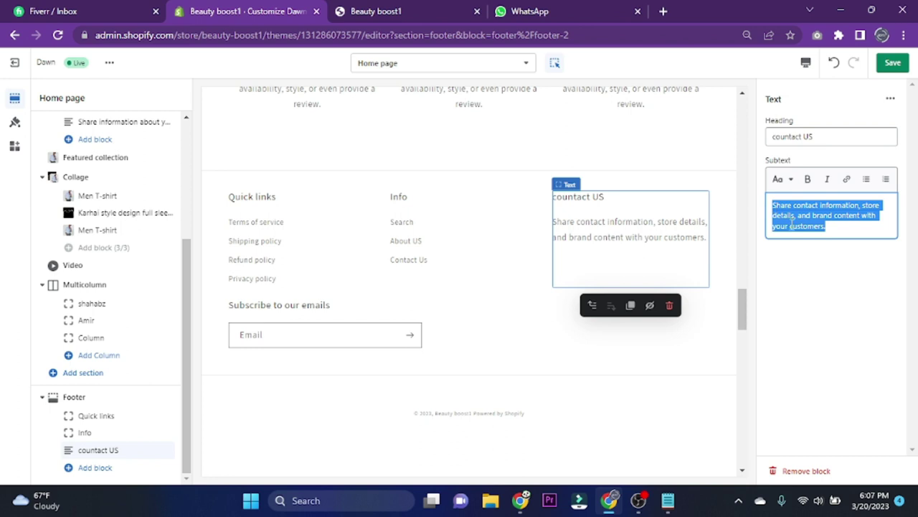
pyautogui.click(842, 227)
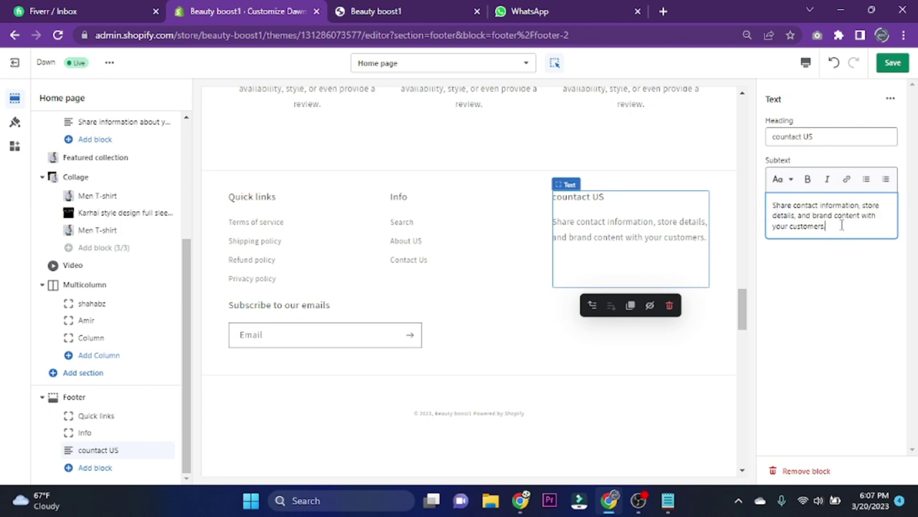
# Test extra characters at the end of the footer text block's subtext, remove them, and save the theme changes.
pyautogui.write('hgjhh')
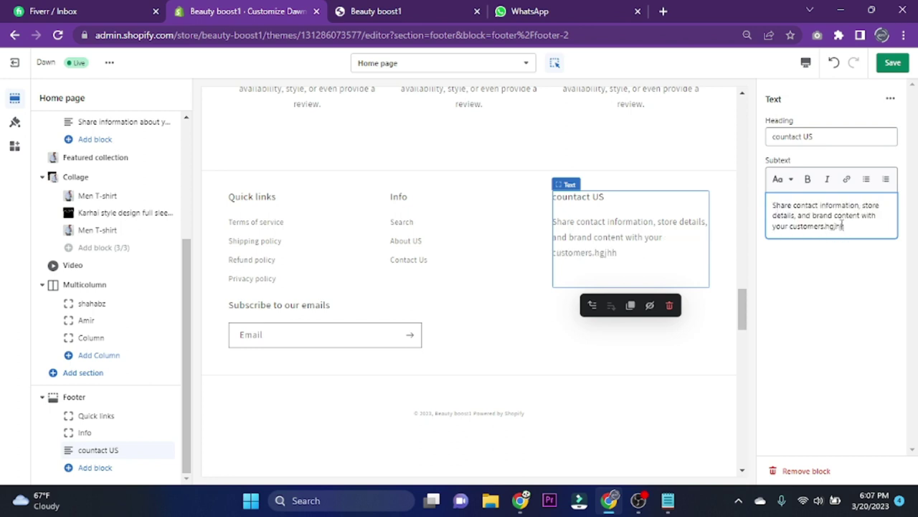
pyautogui.press('BackSpace')
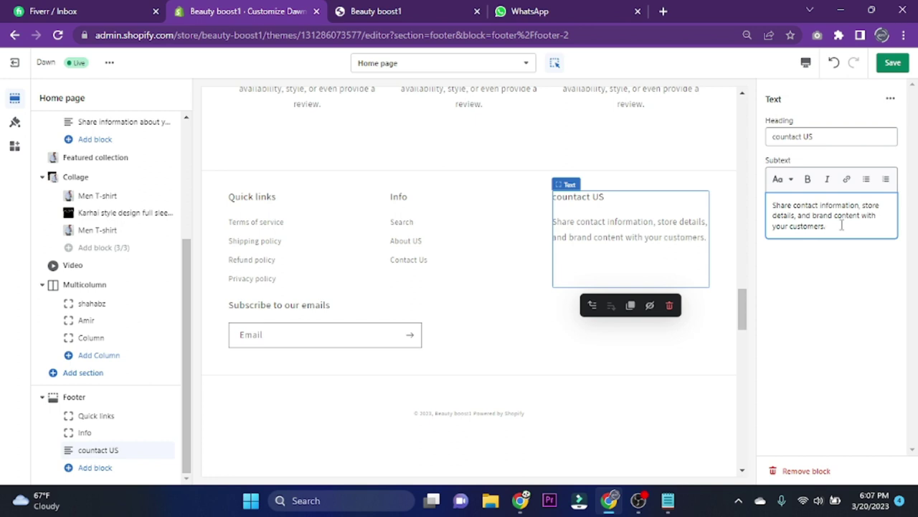
pyautogui.scroll(-3, 440, 359)
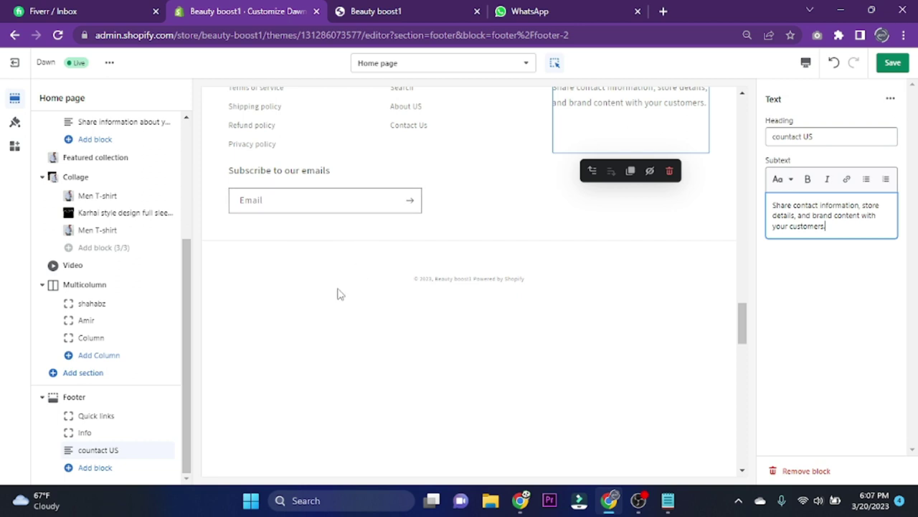
pyautogui.scroll(5, 385, 333)
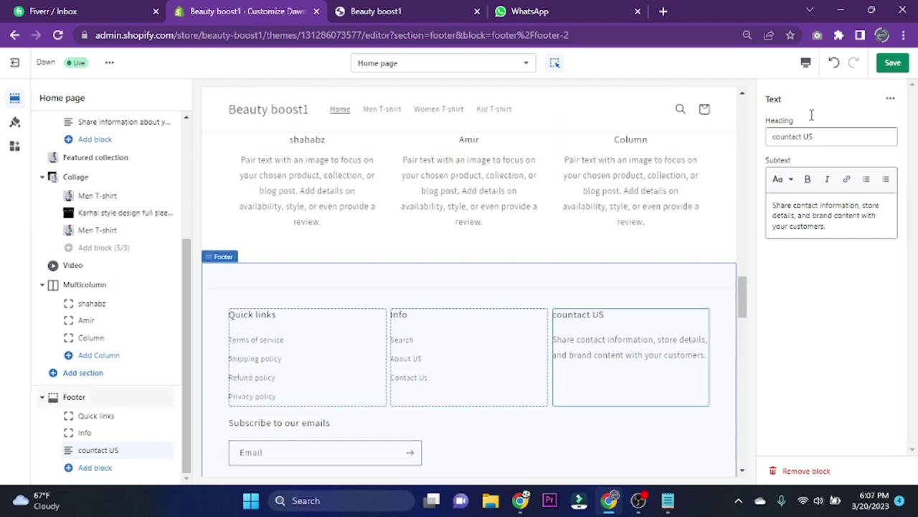
pyautogui.click(890, 63)
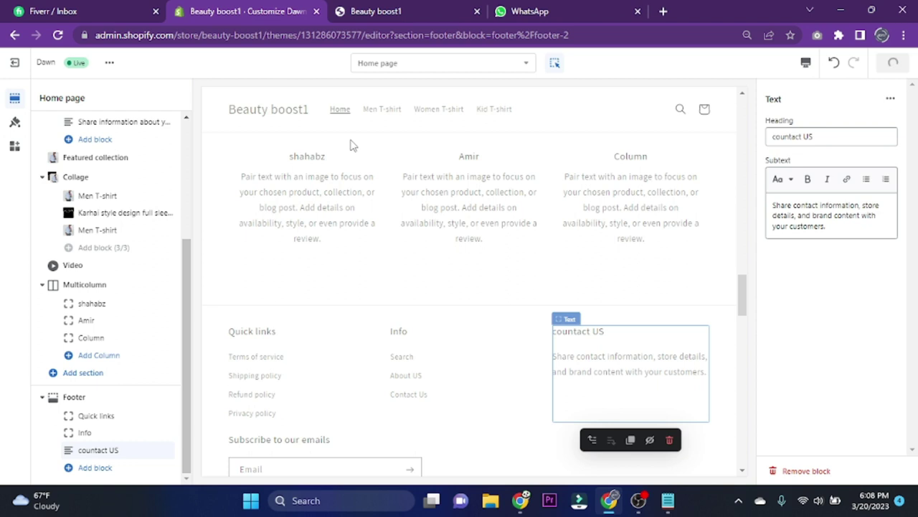
# Reload the live storefront and review the saved home page from the image banner down to the footer.
pyautogui.click(390, 11)
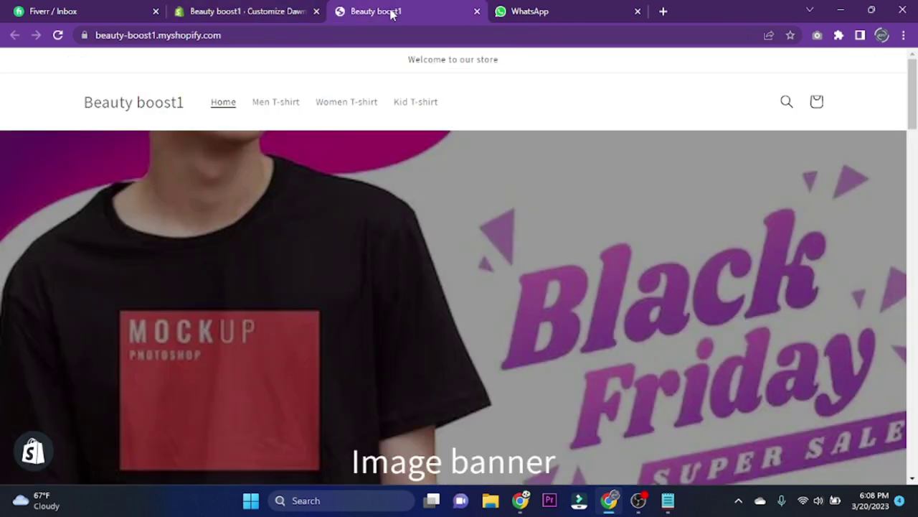
pyautogui.click(58, 35)
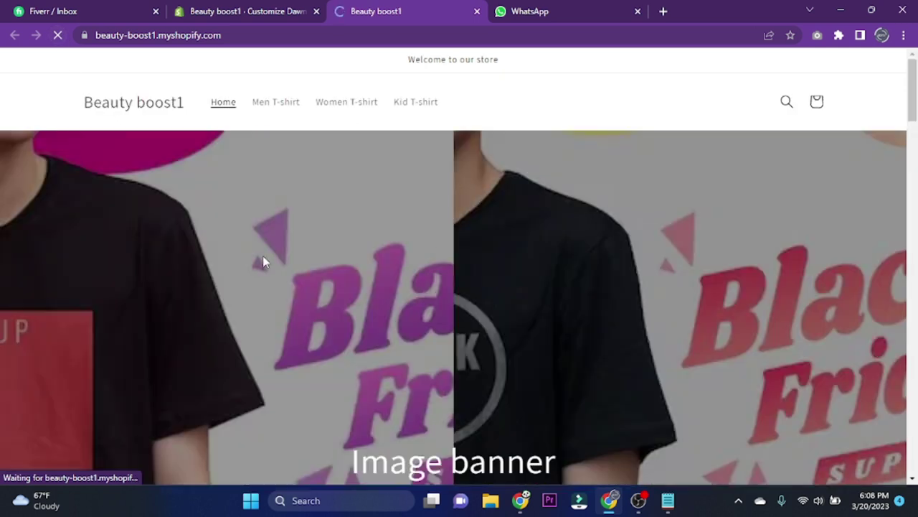
pyautogui.scroll(-3, 263, 259)
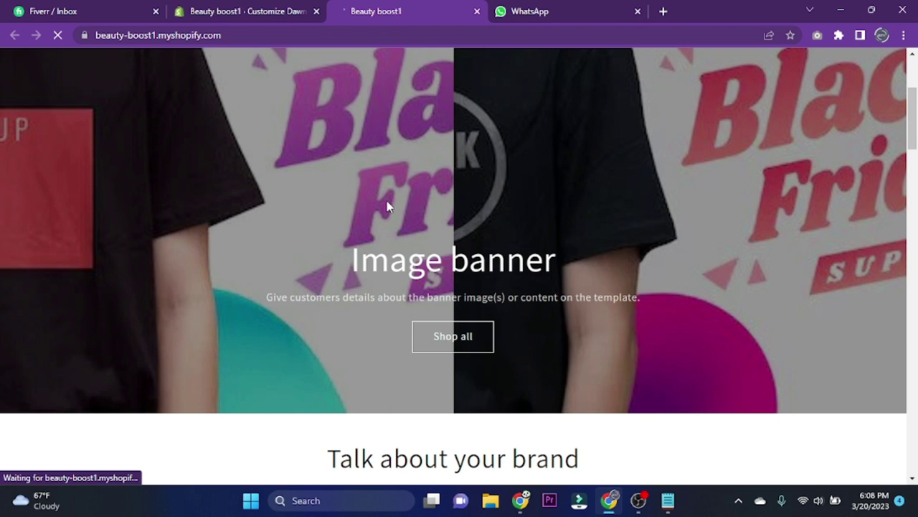
pyautogui.scroll(2, 386, 207)
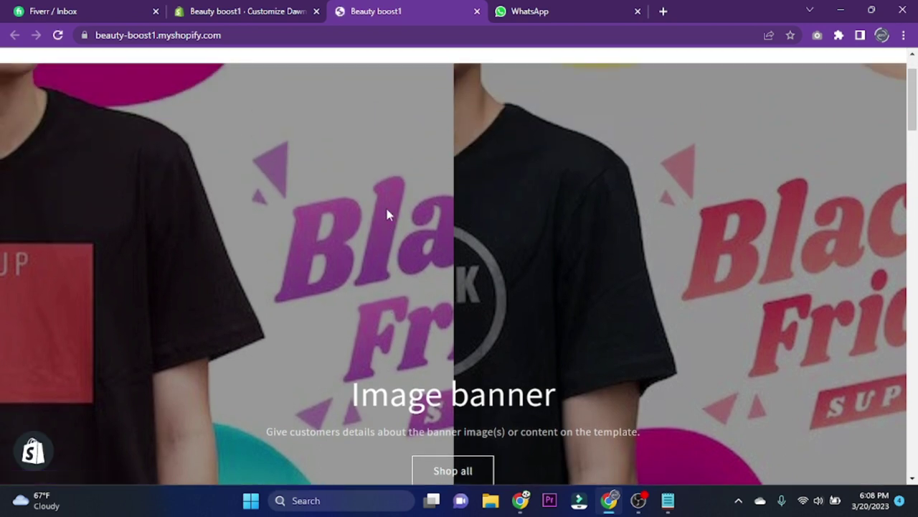
pyautogui.scroll(-6, 508, 215)
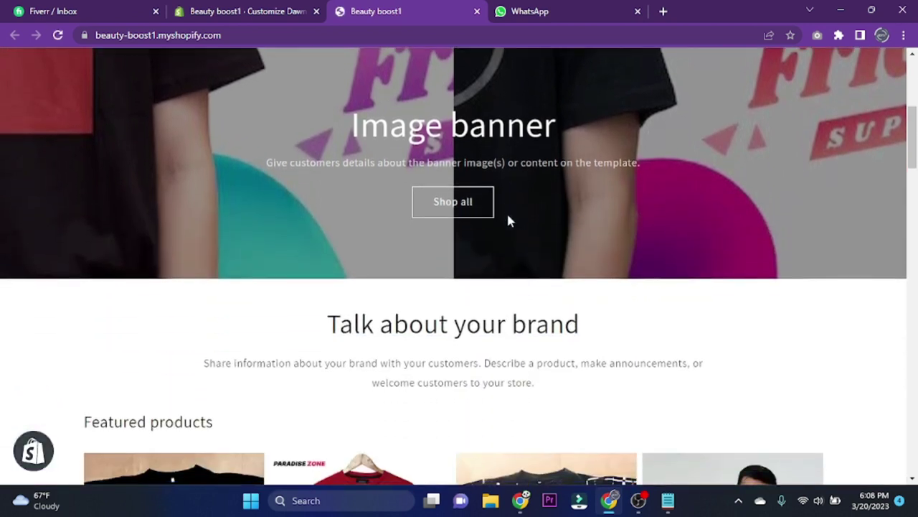
pyautogui.moveTo(439, 189); pyautogui.dragTo(568, 192)
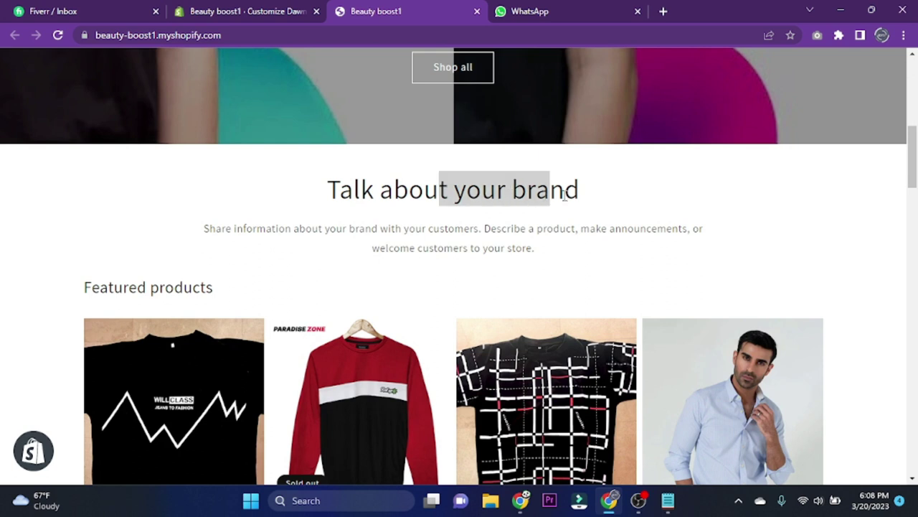
pyautogui.scroll(-4, 568, 193)
pyautogui.scroll(-4, 606, 177)
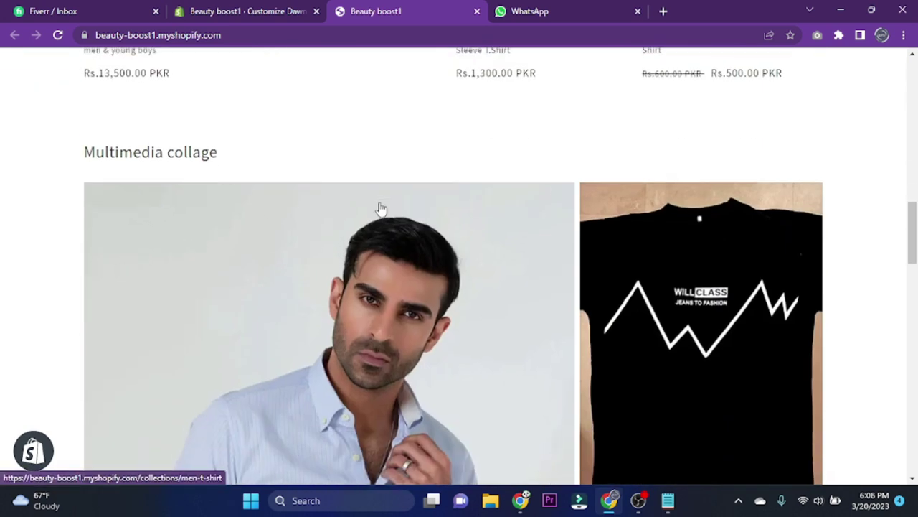
pyautogui.scroll(-5, 673, 256)
pyautogui.scroll(-8, 514, 345)
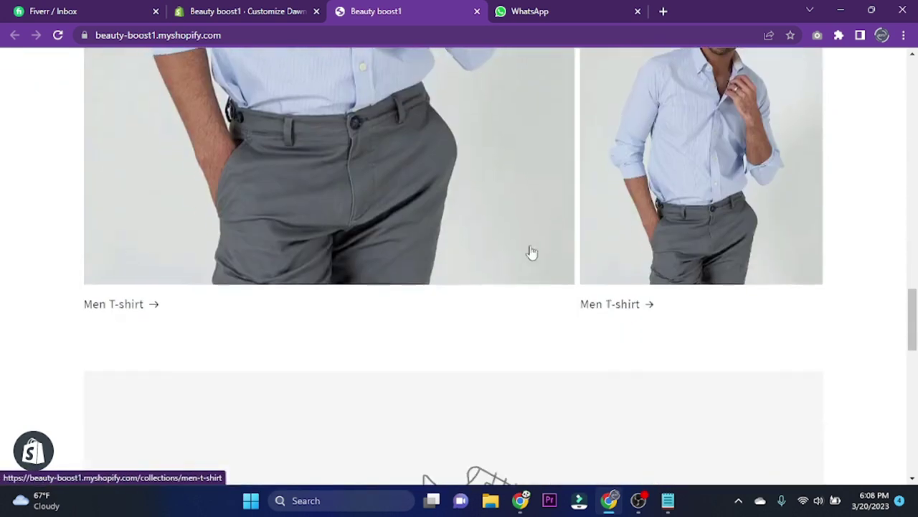
pyautogui.scroll(-4, 419, 297)
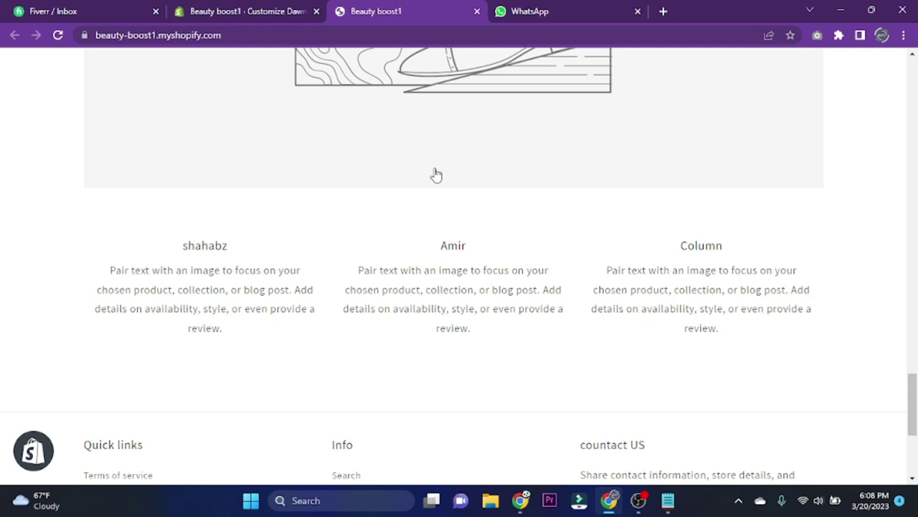
pyautogui.scroll(-2, 436, 175)
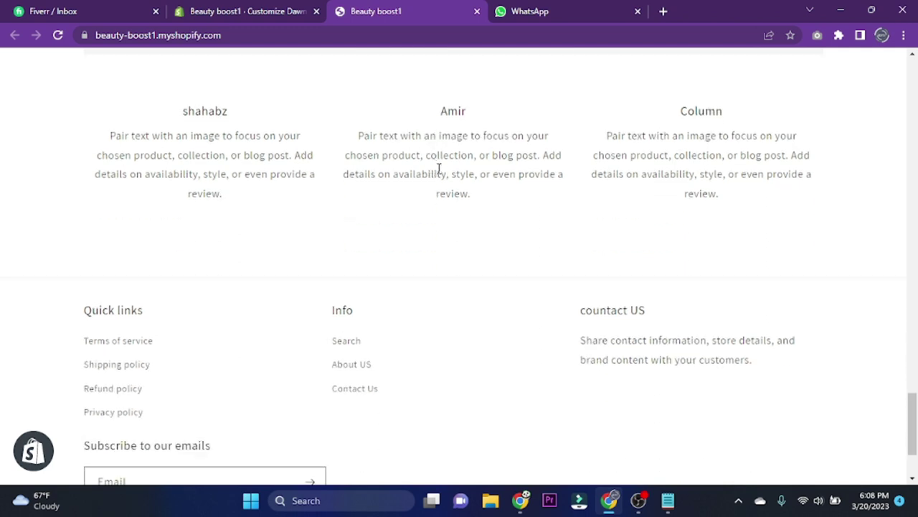
pyautogui.scroll(4, 438, 170)
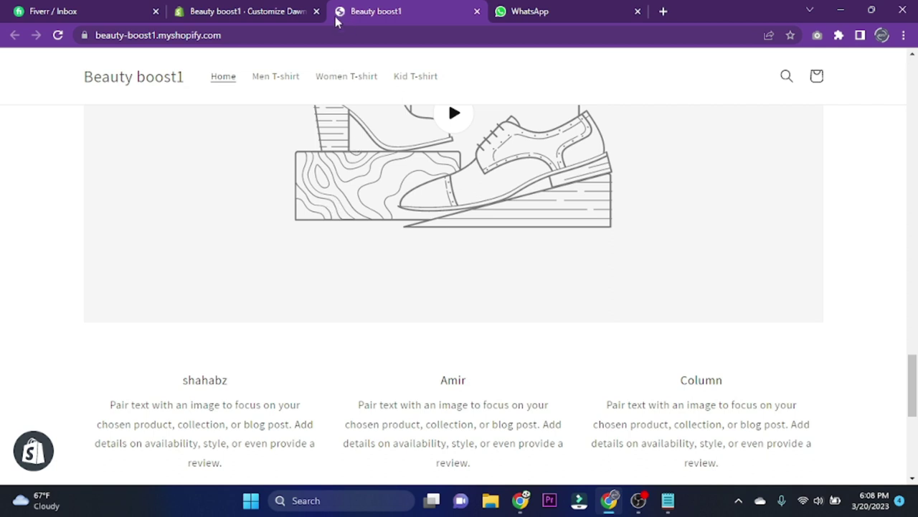
pyautogui.scroll(15, 174, 164)
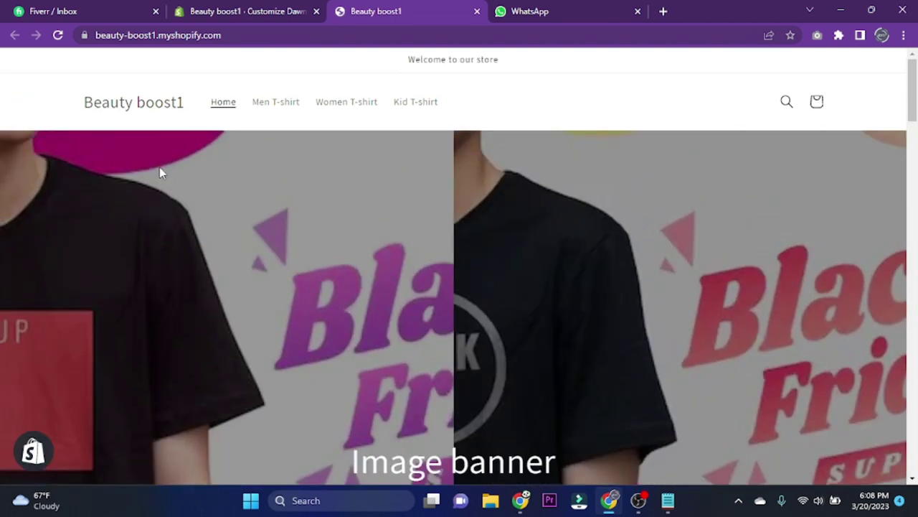
# Return to the theme editor and upload the "lolo" image from the Desktop for the Header section's logo.
pyautogui.click(244, 10)
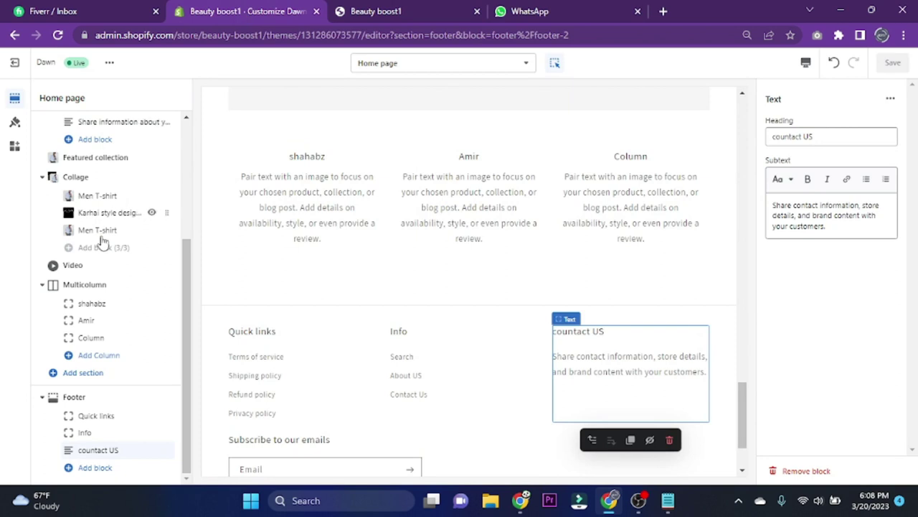
pyautogui.scroll(5, 102, 241)
pyautogui.click(100, 143)
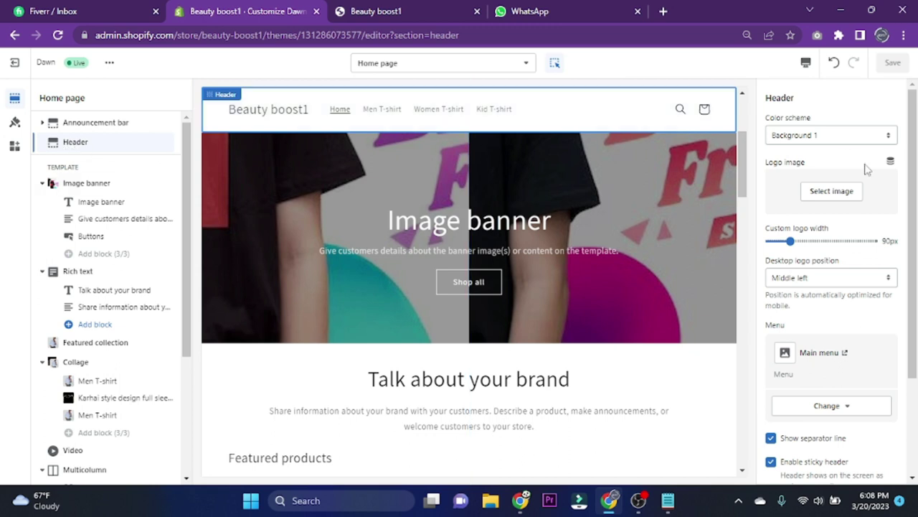
pyautogui.click(824, 194)
pyautogui.click(791, 175)
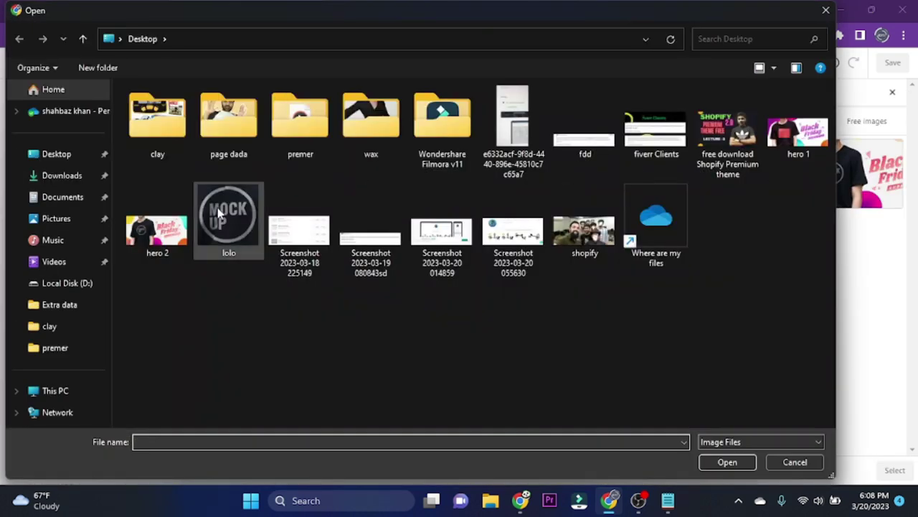
pyautogui.doubleClick(217, 208)
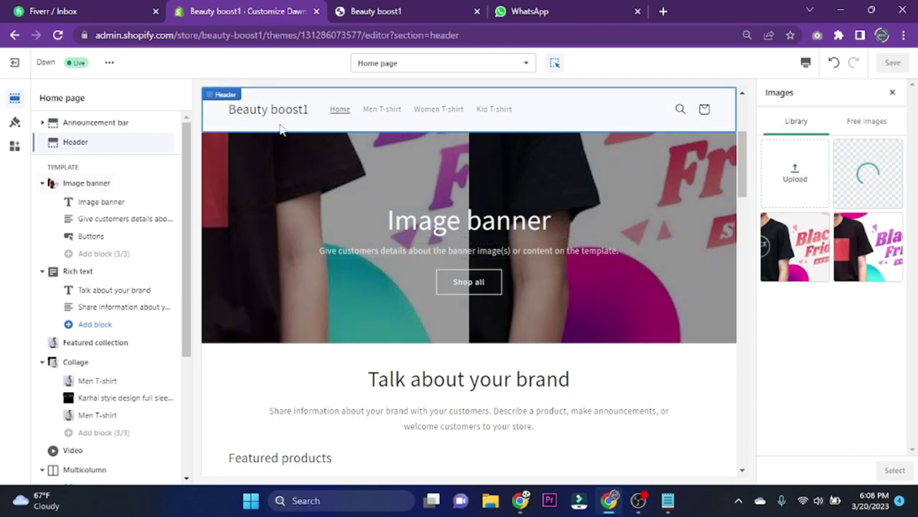